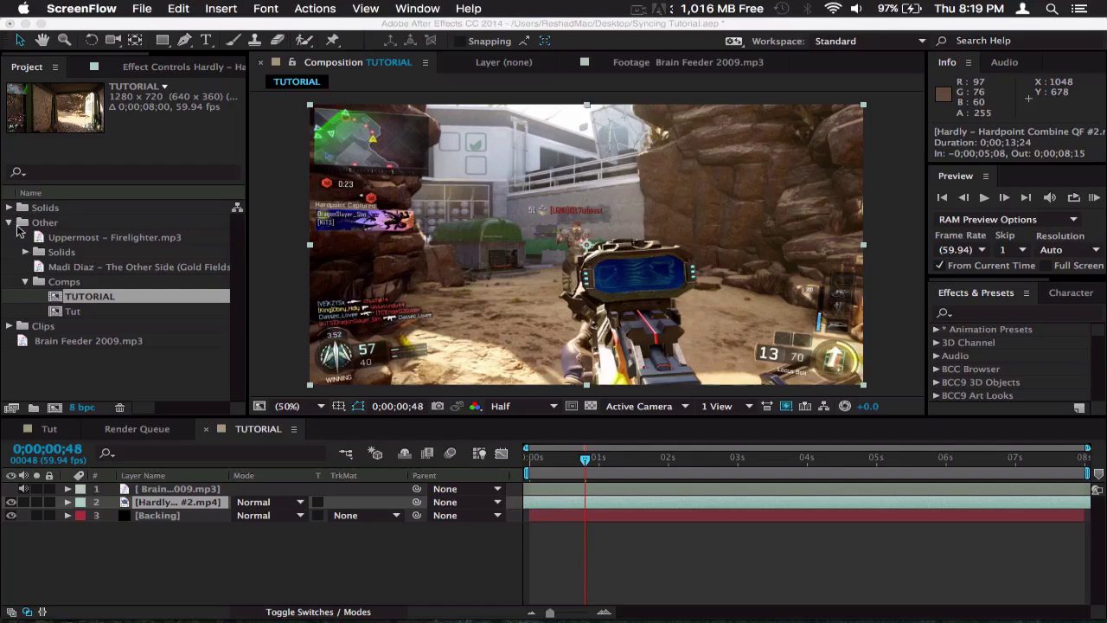
# Move the playhead to the composition's start and display the audio waveform of the Brain Feeder 2009.mp3 layer
pyautogui.click(11, 223)
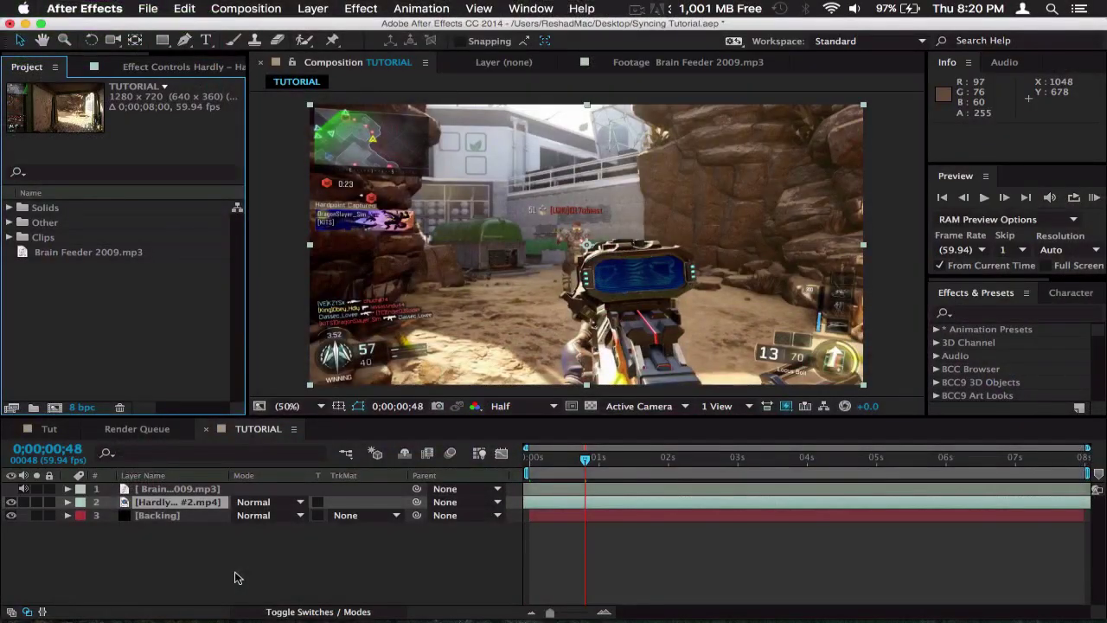
pyautogui.moveTo(556, 462); pyautogui.dragTo(510, 464)
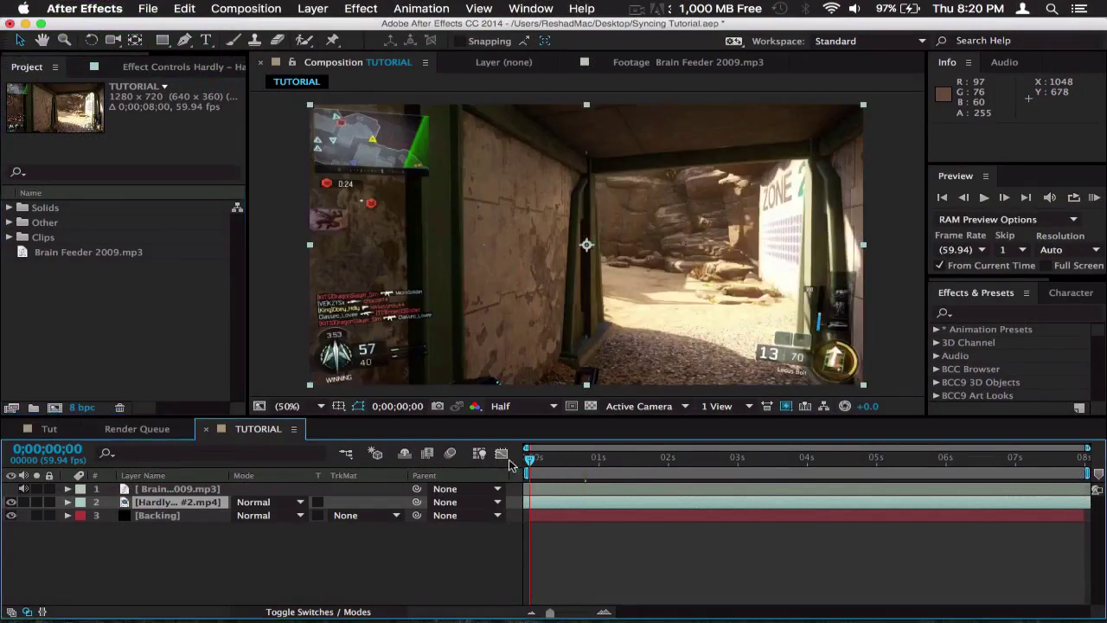
pyautogui.click(170, 491)
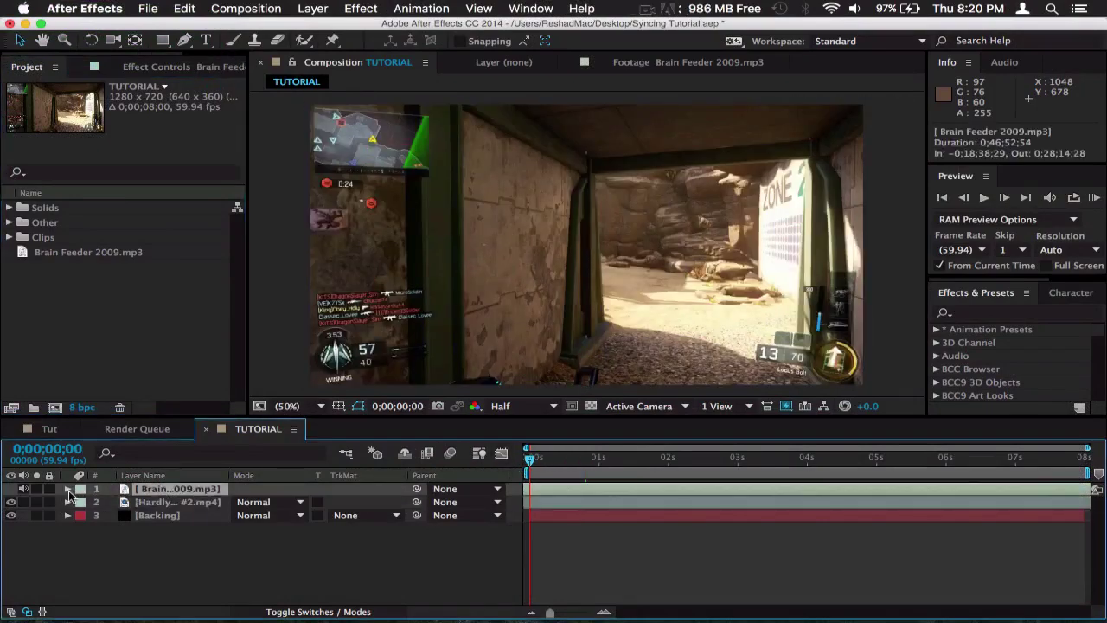
pyautogui.click(69, 490)
pyautogui.click(68, 489)
pyautogui.click(68, 489)
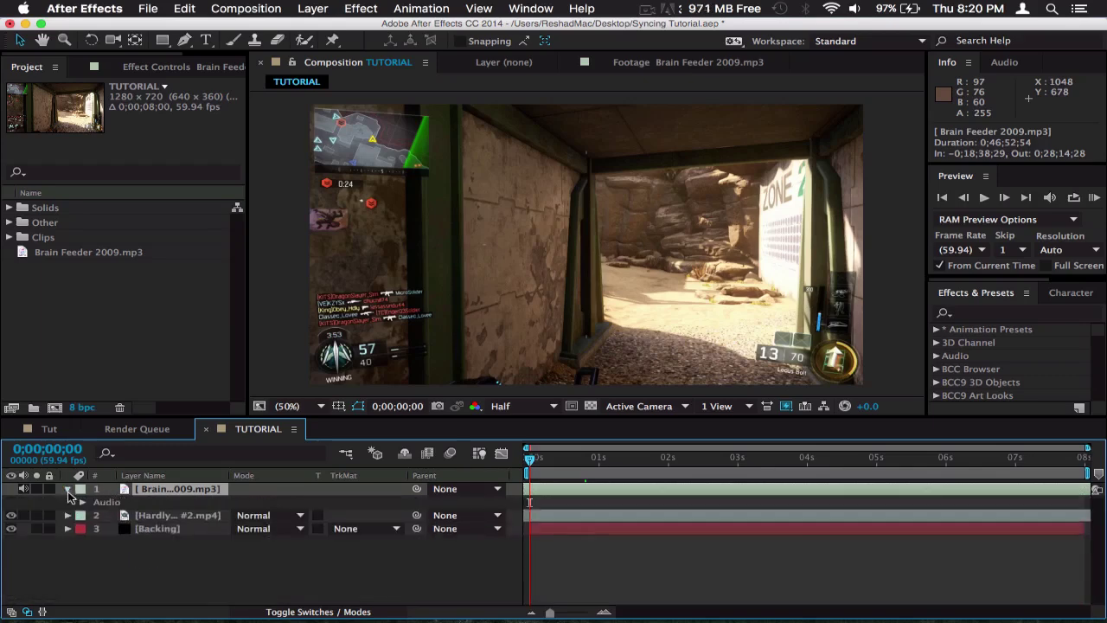
pyautogui.click(82, 502)
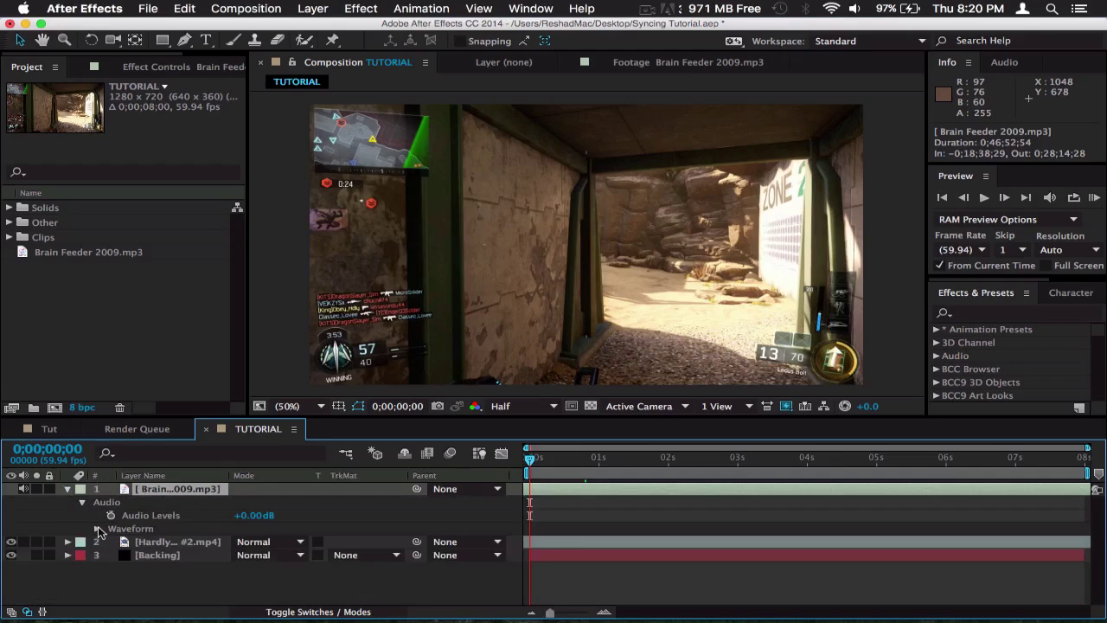
pyautogui.click(97, 529)
# Undo the last added marker and preview the music from the start of the composition
pyautogui.moveTo(592, 469); pyautogui.dragTo(506, 470)
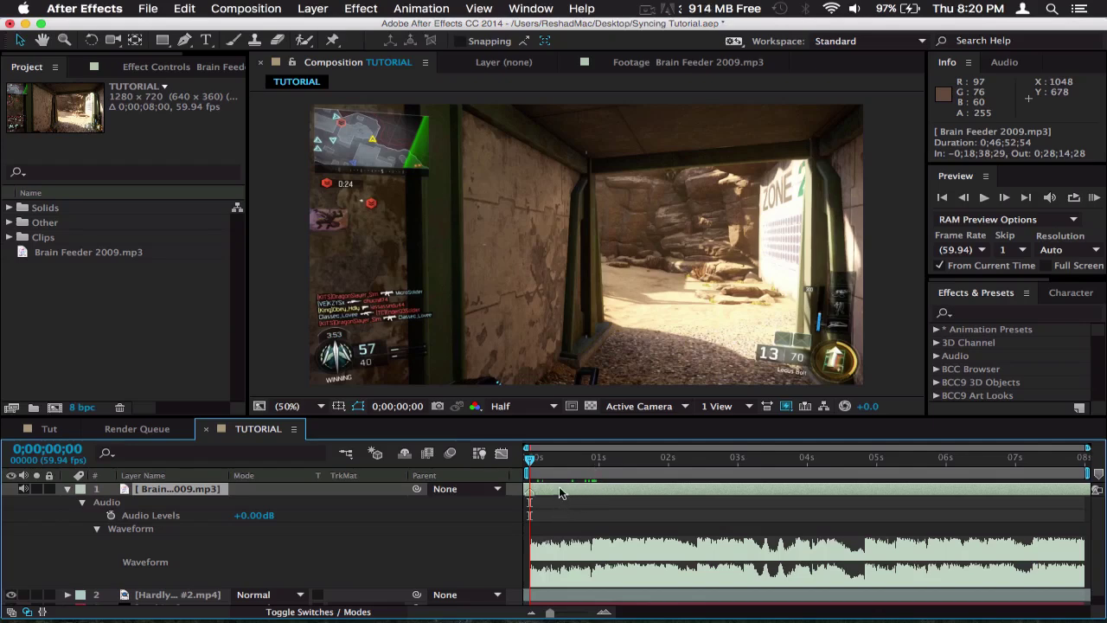
pyautogui.press('super+z')
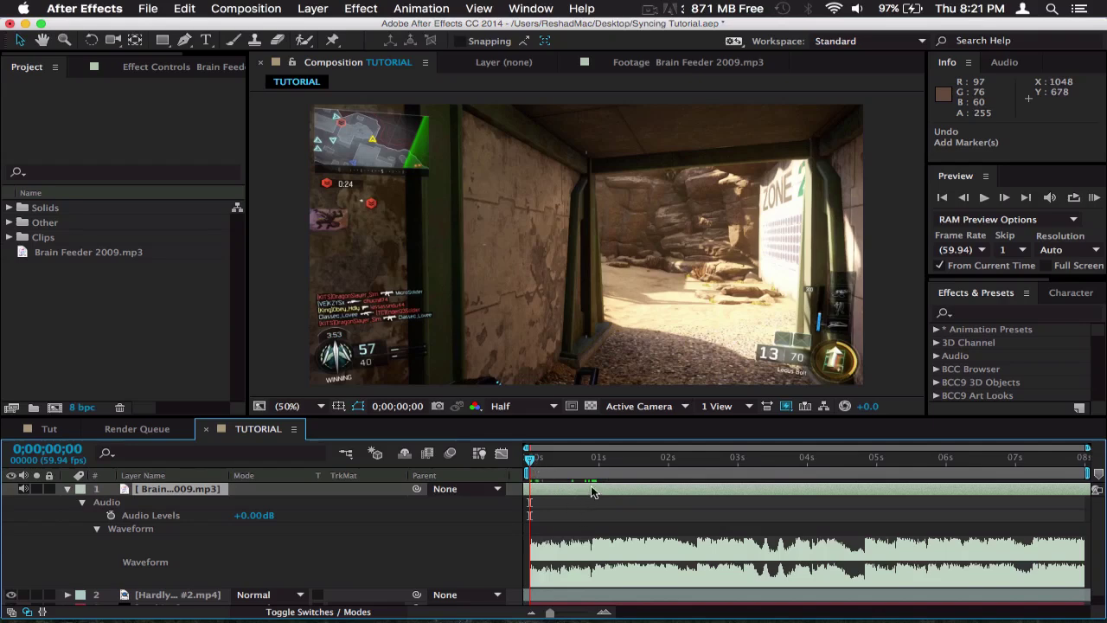
pyautogui.press('KP_Decimal')
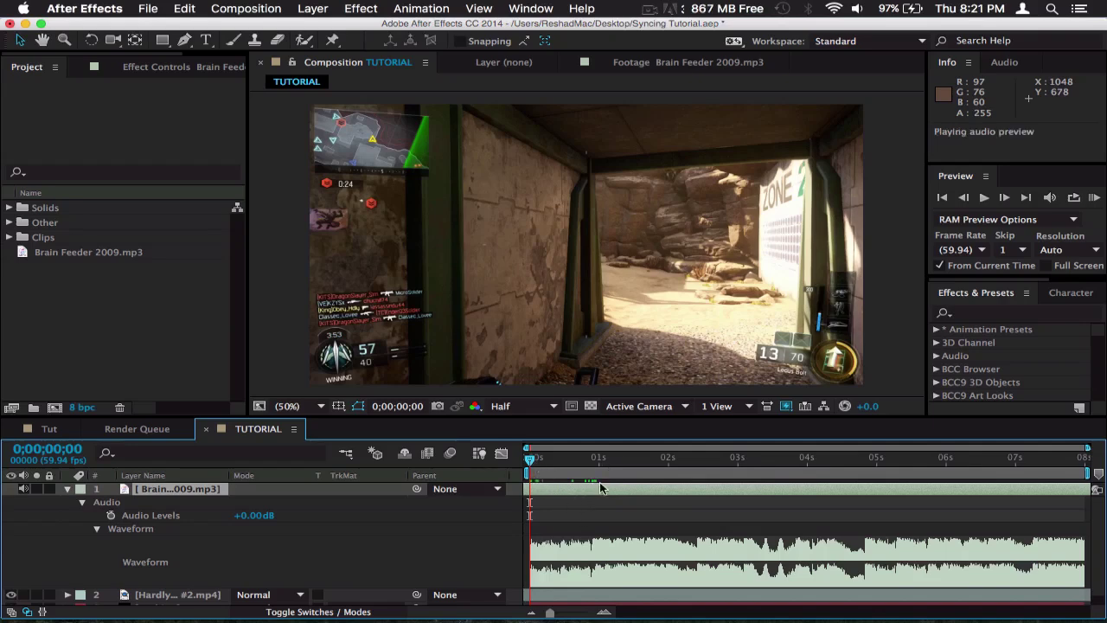
# Add a marker to the music layer at 0;00;00;54, where the waveform jumps up, inspecting the waveform up close
pyautogui.click(593, 461)
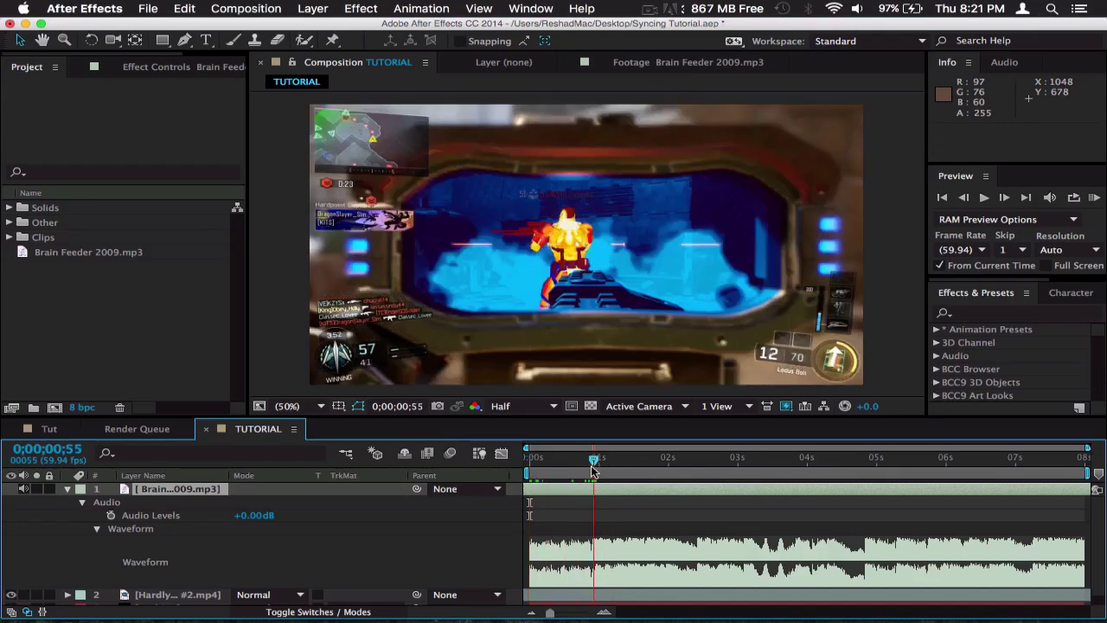
pyautogui.press('pageup')
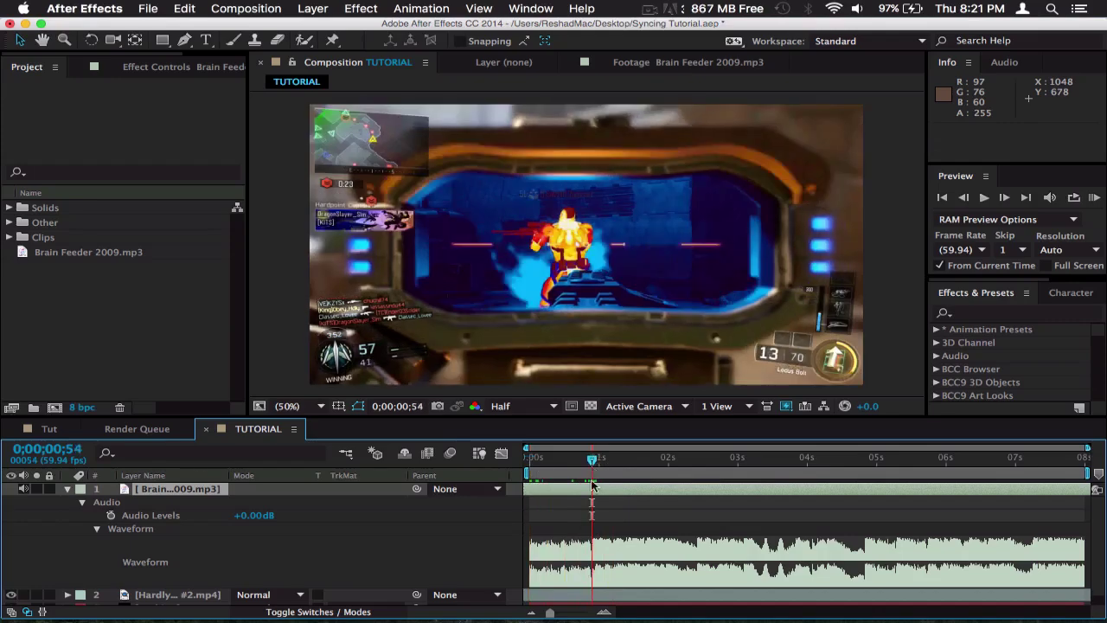
pyautogui.click(606, 614)
pyautogui.click(604, 614)
pyautogui.click(603, 613)
pyautogui.click(604, 614)
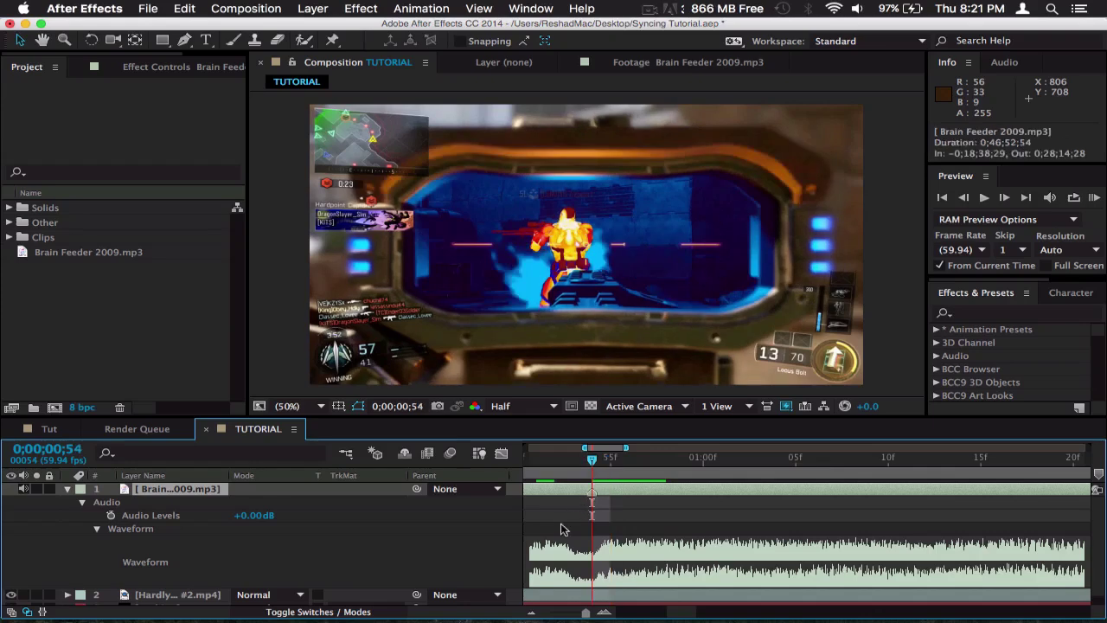
pyautogui.click(531, 611)
pyautogui.click(531, 611)
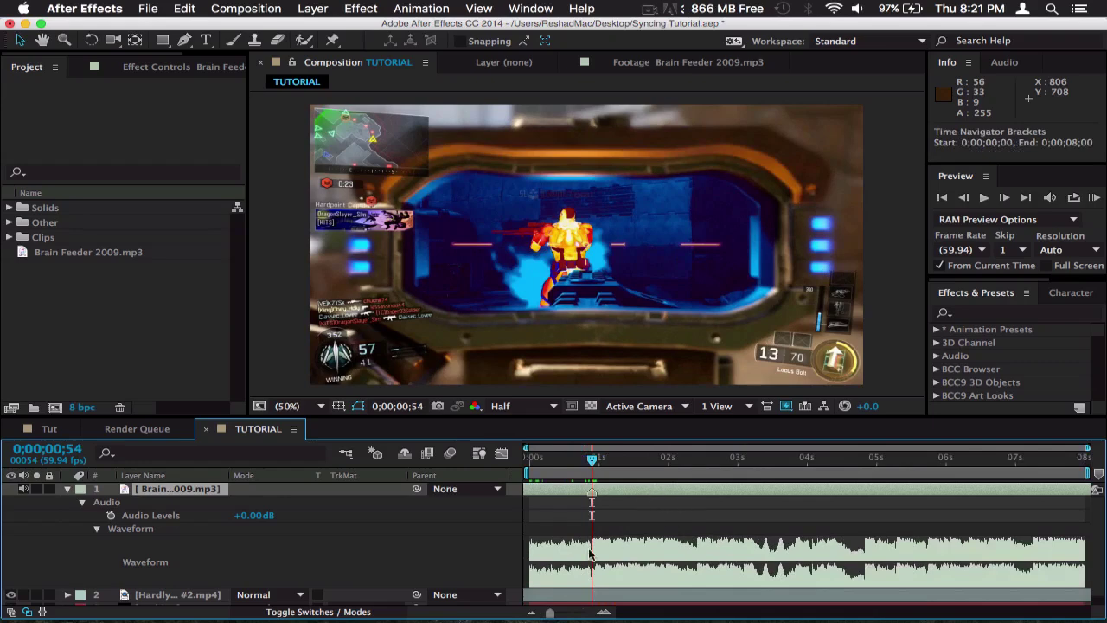
# Preview the audio and add markers to the music layer on the next beats, starting around 0;00;01;22
pyautogui.press('KP_Decimal')
pyautogui.press('KP_Decimal')
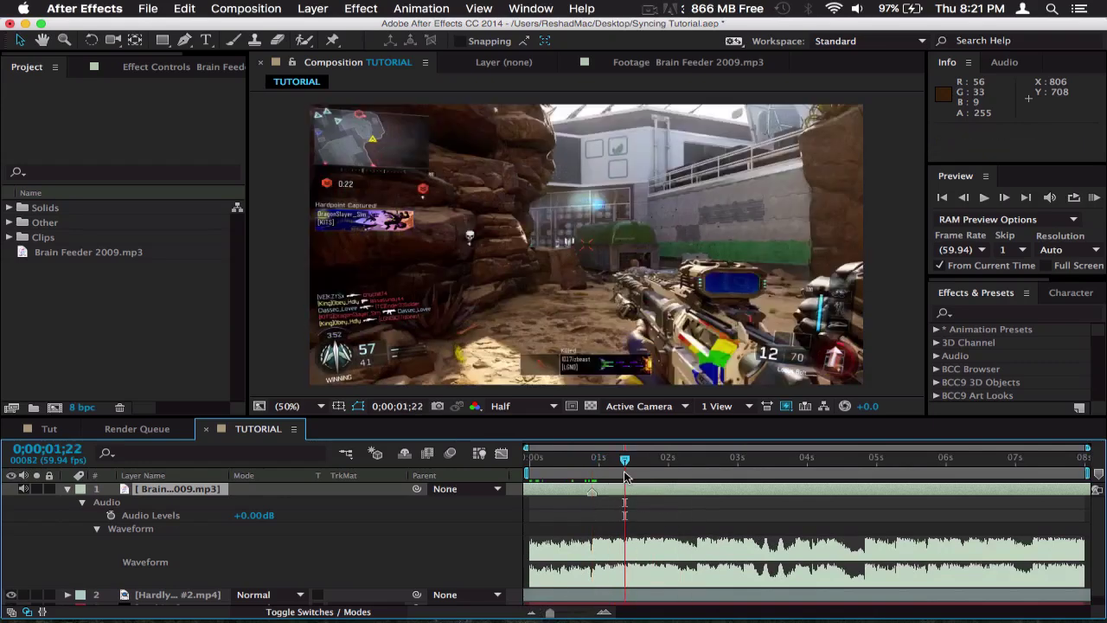
pyautogui.press('KP_Multiply')
pyautogui.moveTo(626, 462); pyautogui.dragTo(659, 468)
pyautogui.press('KP_Multiply')
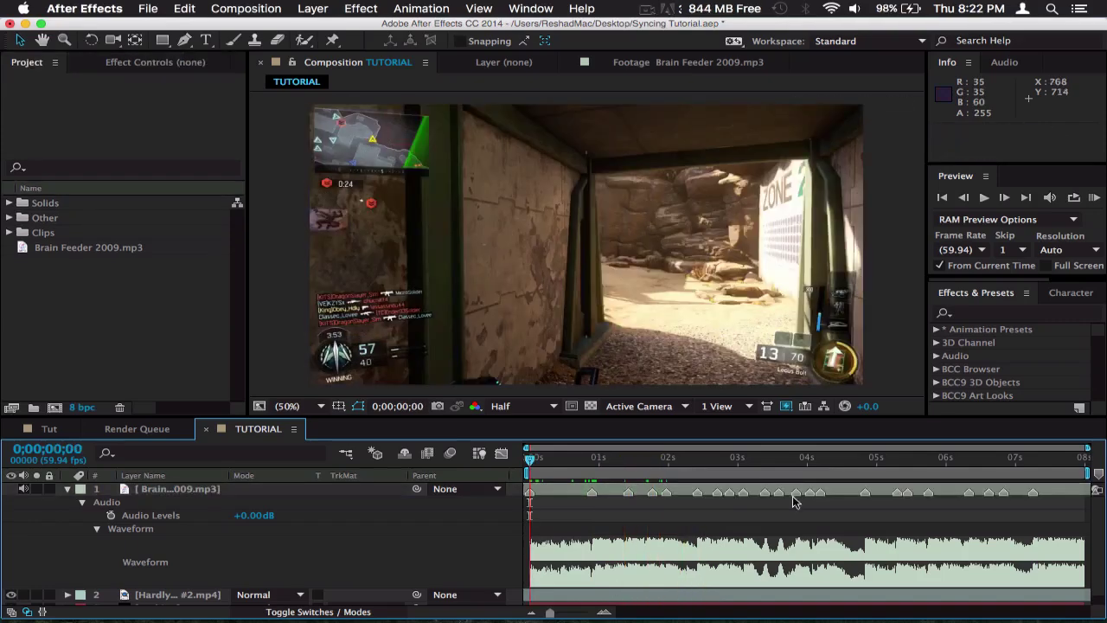
# Compare the beat markers around 0;00;03;05 with the peaks of the music waveform
pyautogui.moveTo(602, 474); pyautogui.dragTo(743, 476)
pyautogui.press('space')
pyautogui.click(604, 612)
pyautogui.click(606, 612)
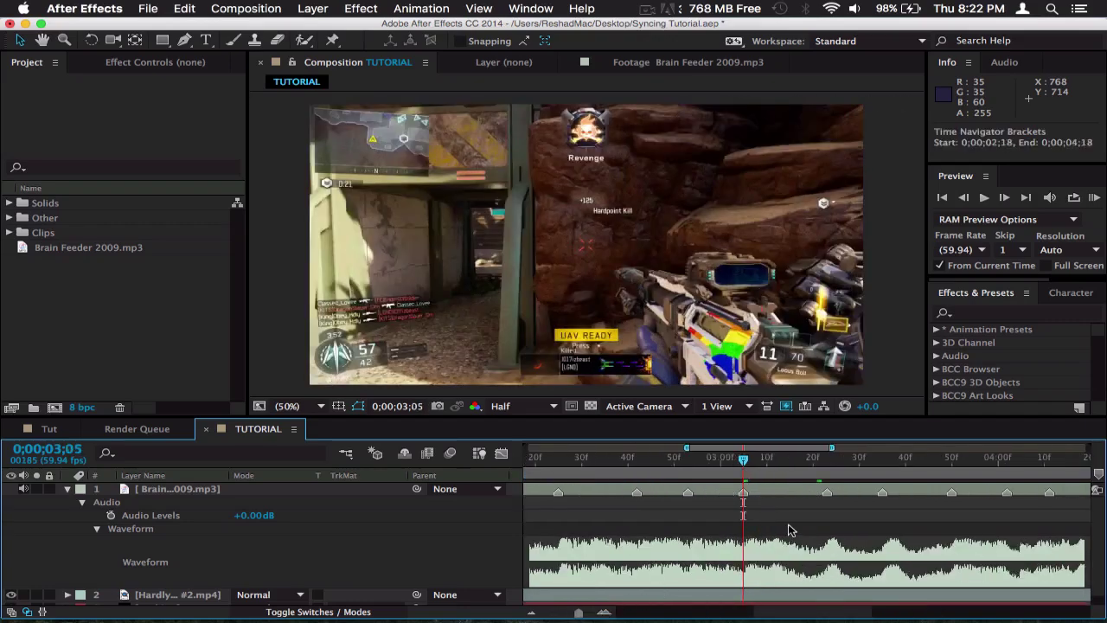
pyautogui.hscroll(2, 790, 529)
pyautogui.click(530, 611)
pyautogui.click(530, 611)
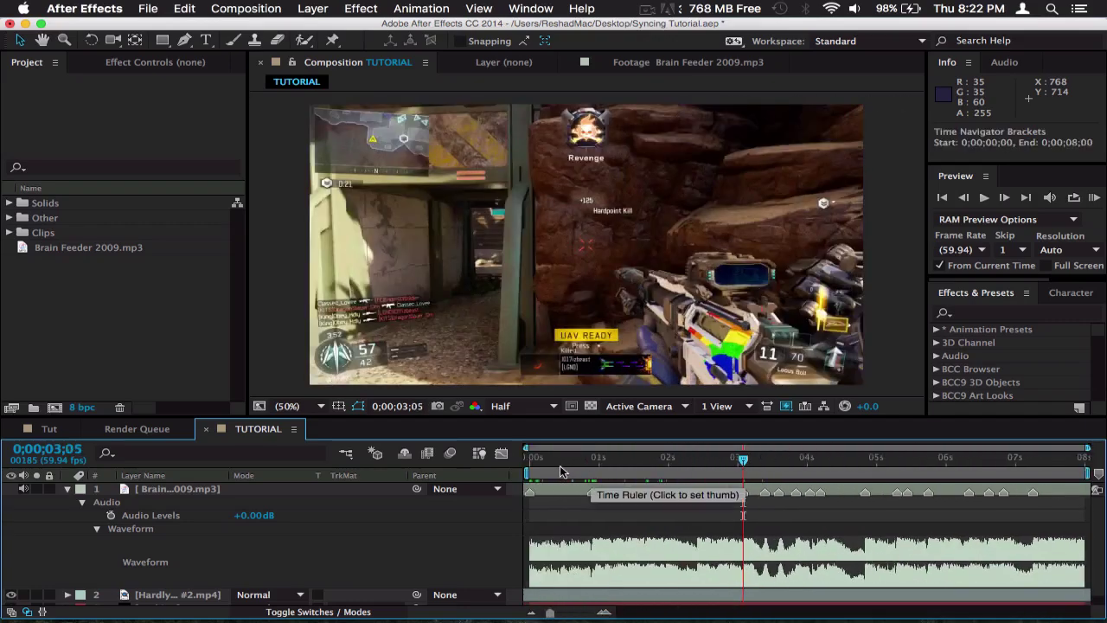
# Check the marker timing by previewing audio from 0;00;02;24 and scrubbing through the remaining beat markers
pyautogui.moveTo(557, 472); pyautogui.dragTo(765, 476)
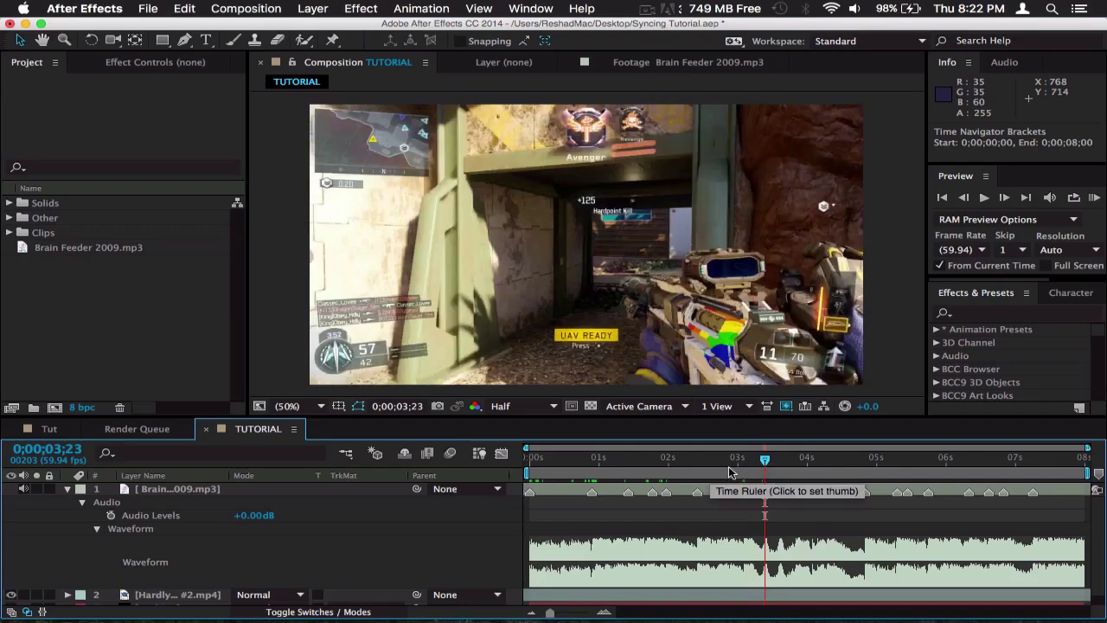
pyautogui.click(698, 474)
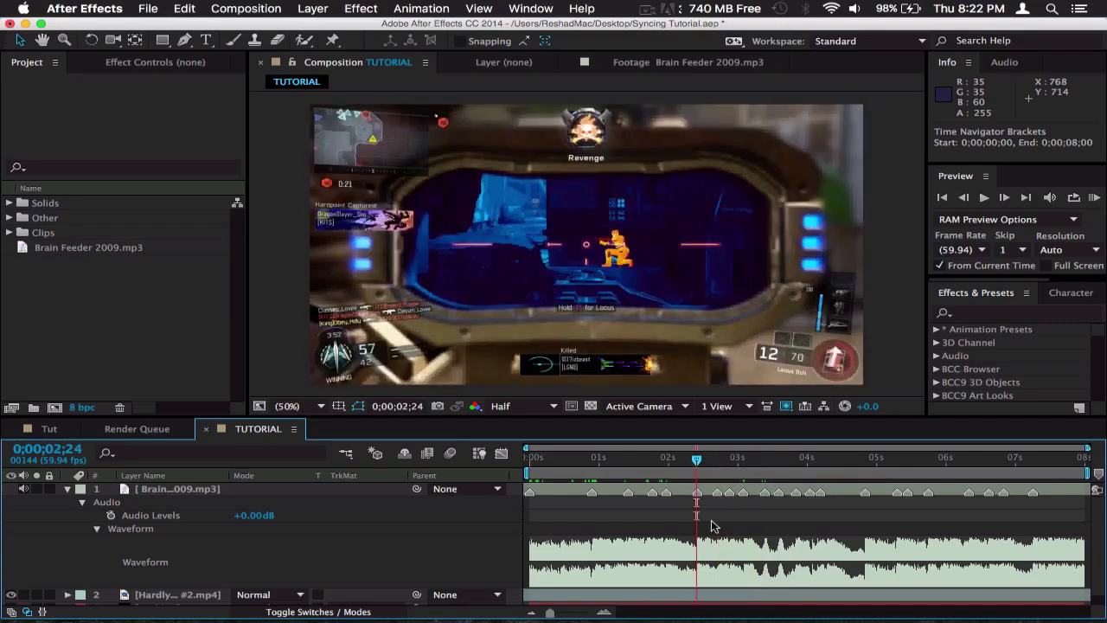
pyautogui.press('KP_Decimal')
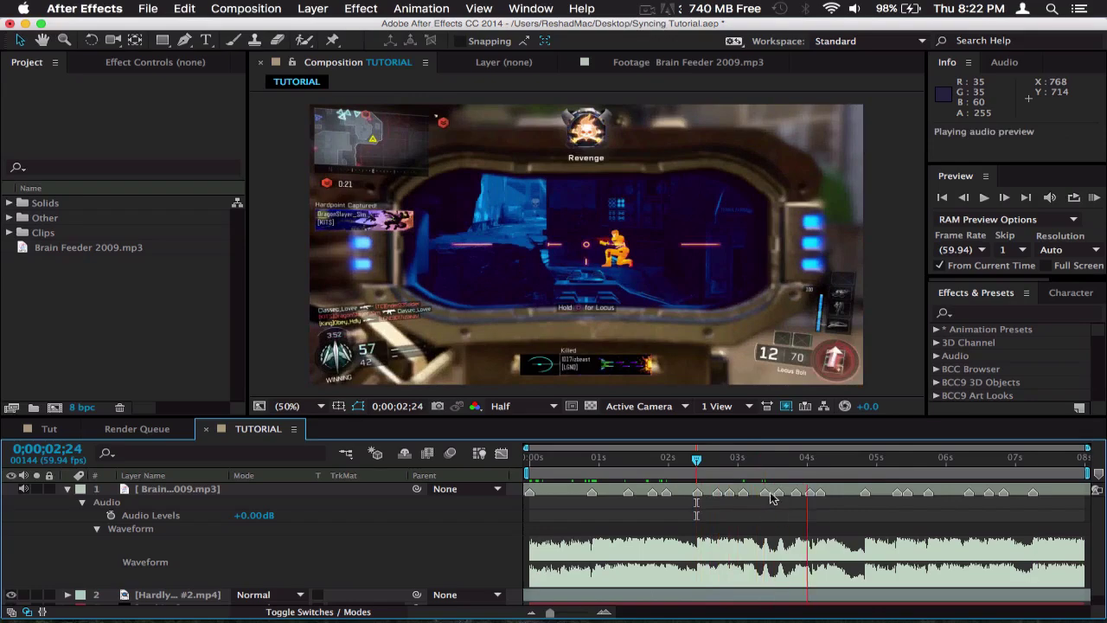
pyautogui.moveTo(761, 478); pyautogui.dragTo(799, 481)
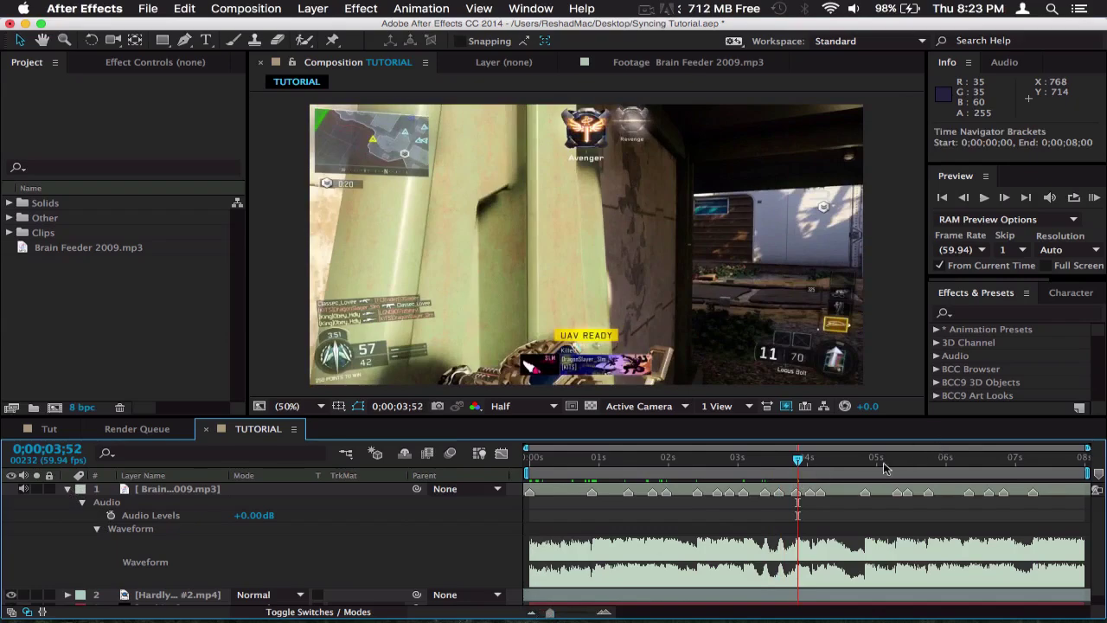
pyautogui.click(950, 459)
# Collapse the music layer, return to the composition's start and enable time remapping on the Hardly gameplay clip
pyautogui.click(68, 488)
pyautogui.click(182, 504)
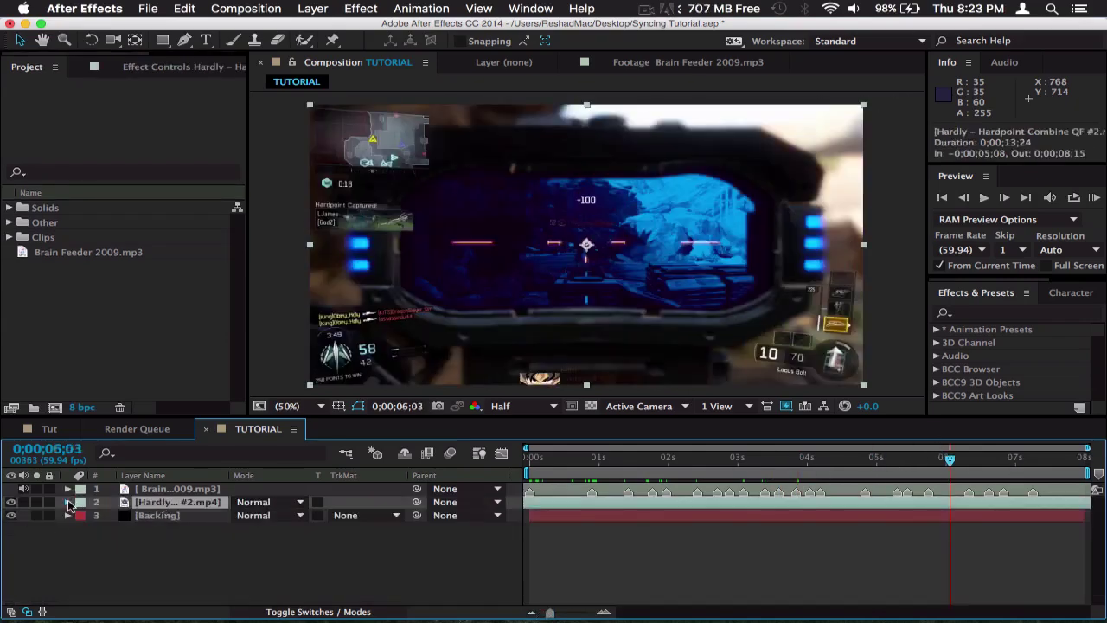
pyautogui.press('Home')
pyautogui.click(68, 502)
pyautogui.click(68, 502)
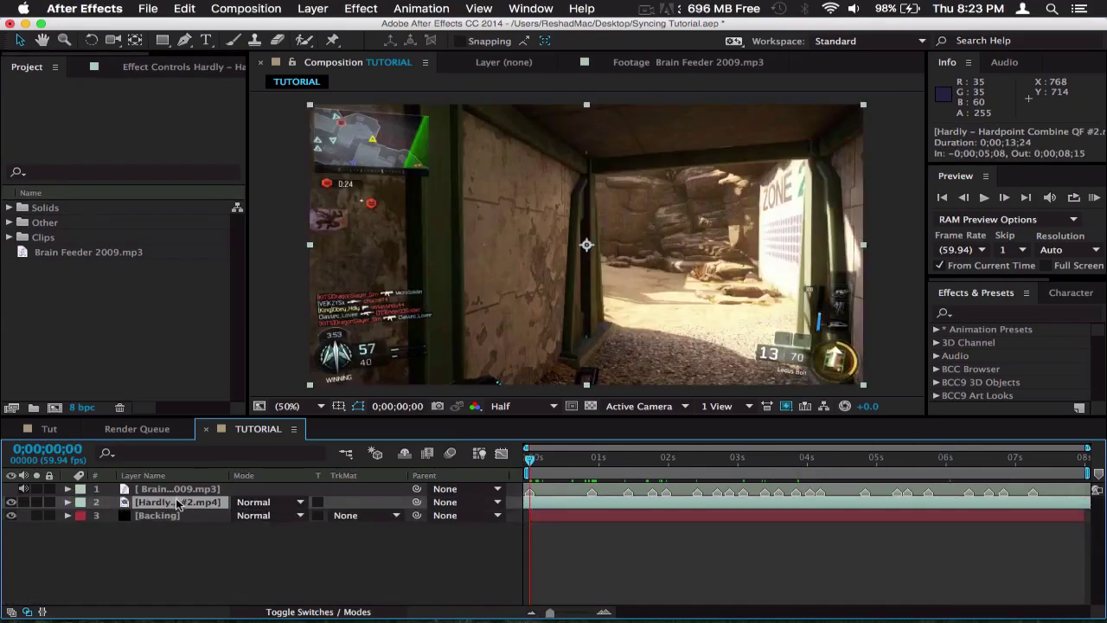
pyautogui.rightClick(178, 504)
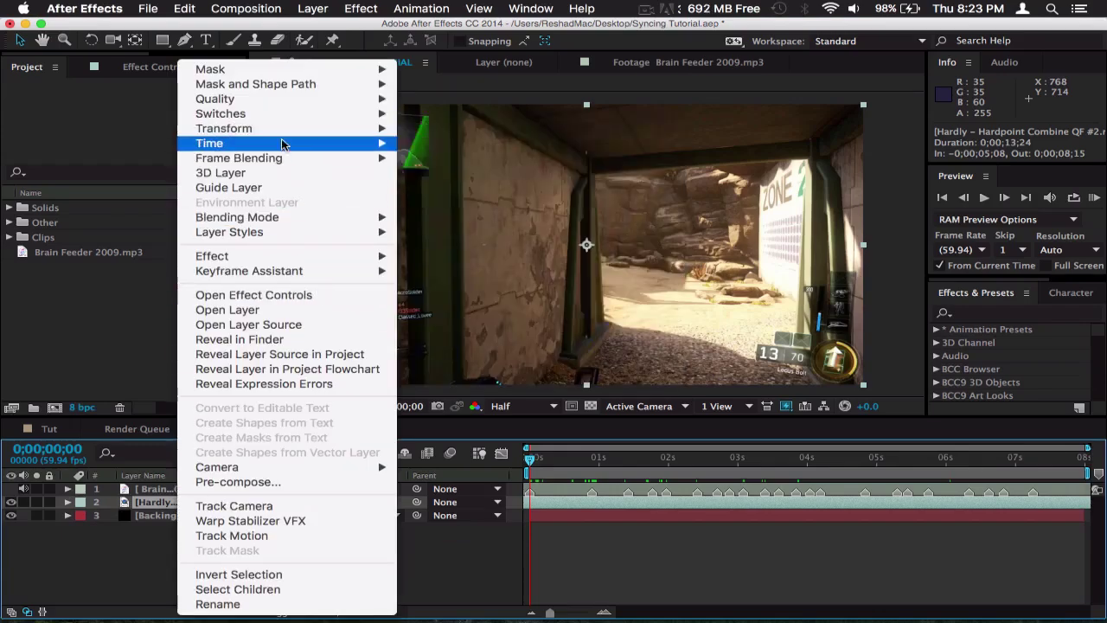
pyautogui.moveTo(282, 144)
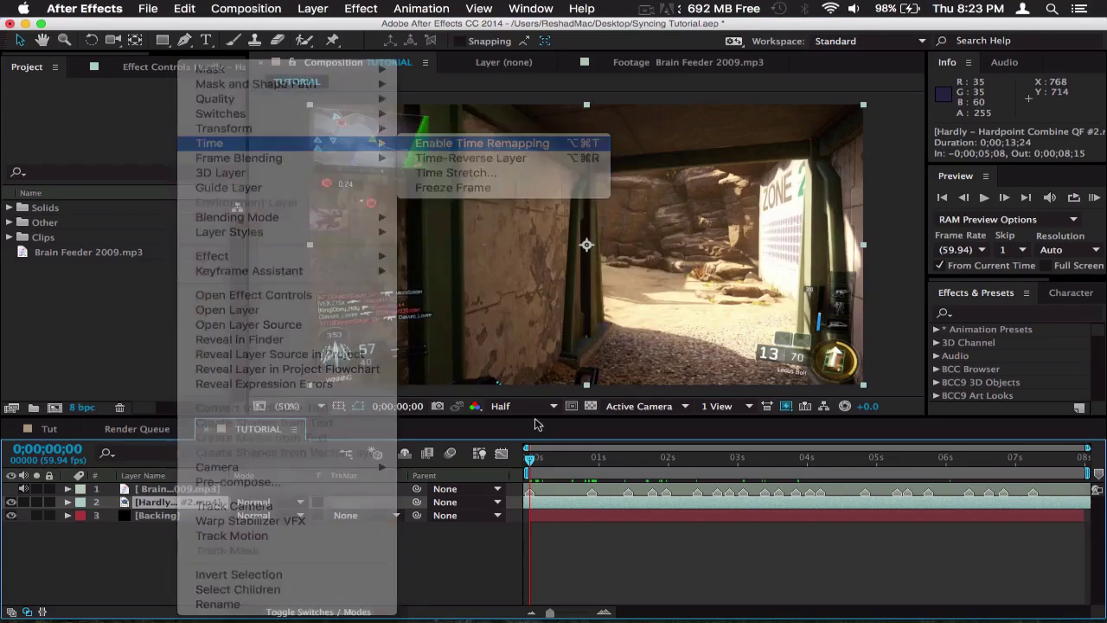
# Add Time Remap keyframes to the gameplay clip at 0;00;00;55, where the shot is fired, and at 0;00;01;21
pyautogui.moveTo(531, 458); pyautogui.dragTo(595, 474)
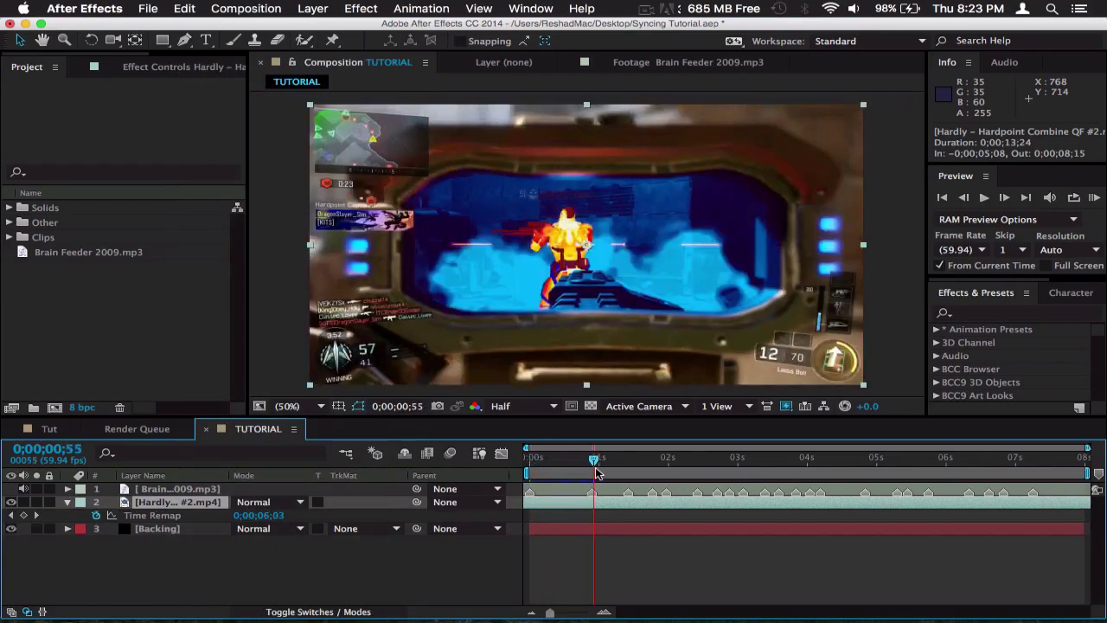
pyautogui.click(426, 452)
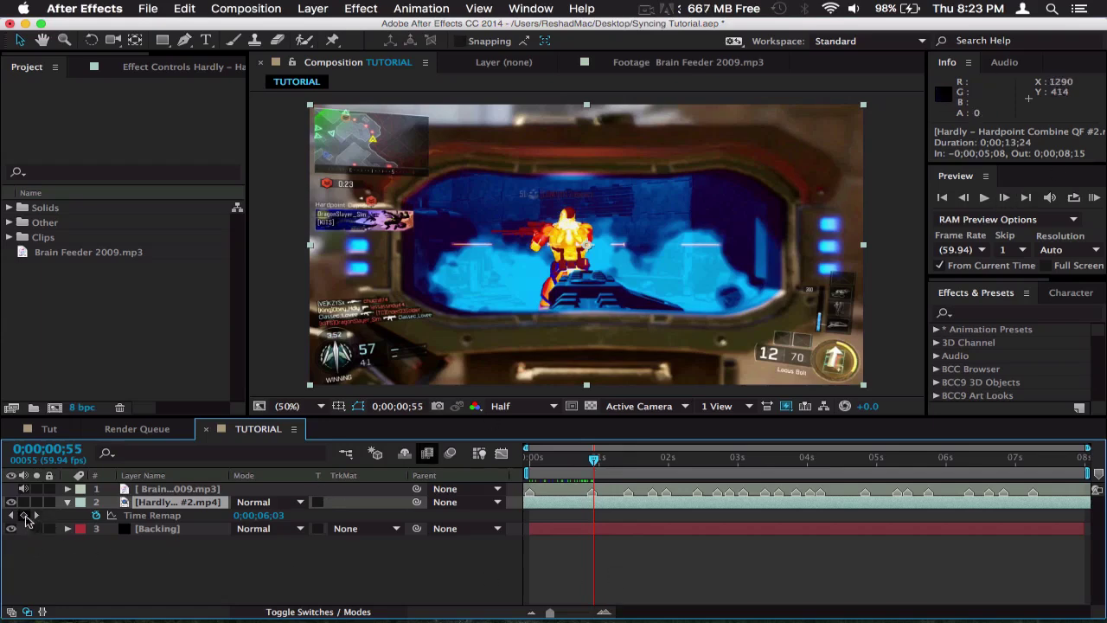
pyautogui.click(24, 516)
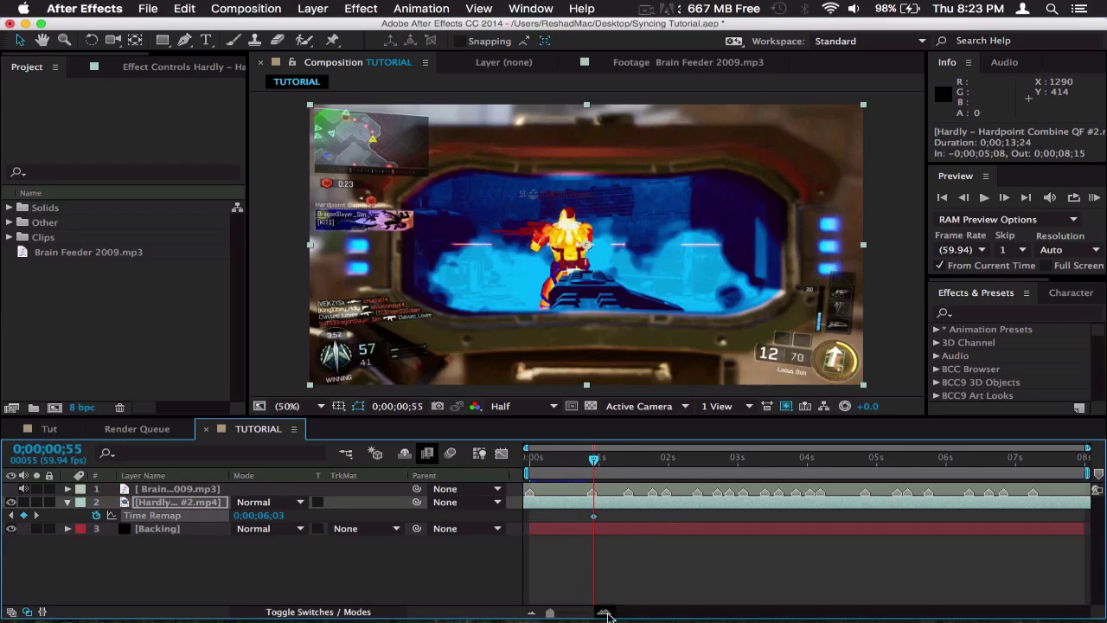
pyautogui.click(604, 613)
pyautogui.moveTo(595, 468); pyautogui.dragTo(713, 476)
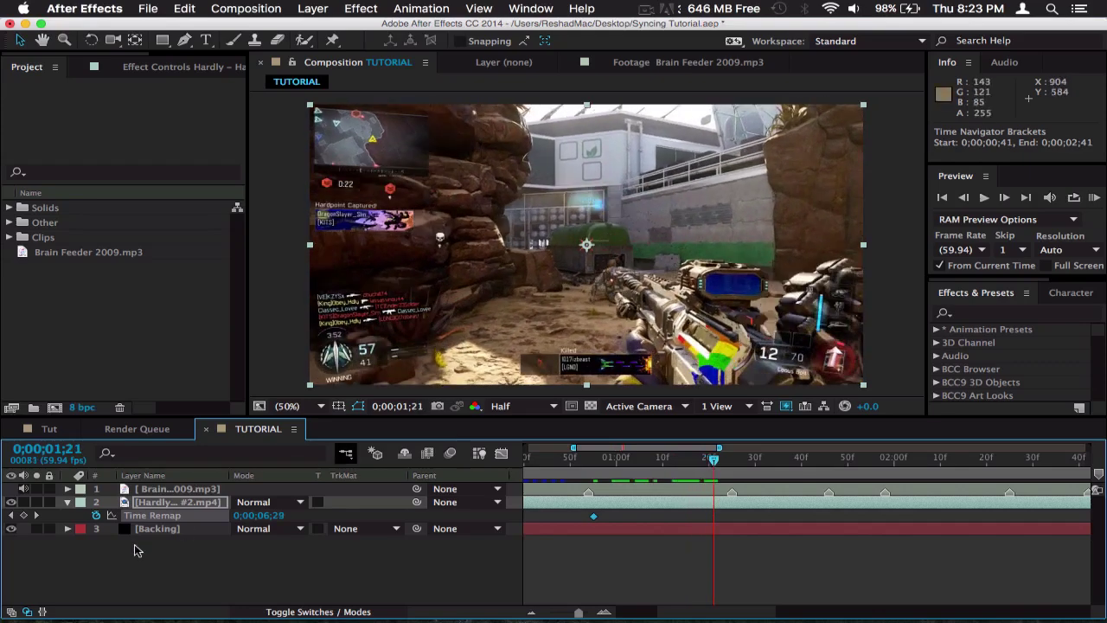
pyautogui.click(23, 514)
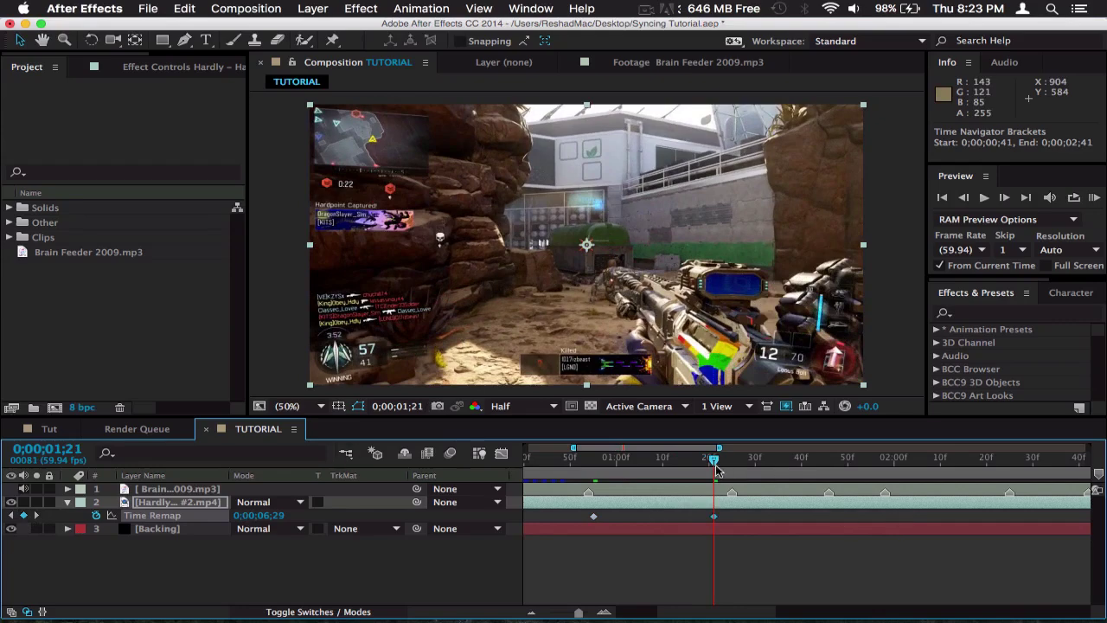
# Add further Time Remap keyframes at the clip's following action moments, starting at about 0;00;01;33
pyautogui.moveTo(715, 468); pyautogui.dragTo(773, 475)
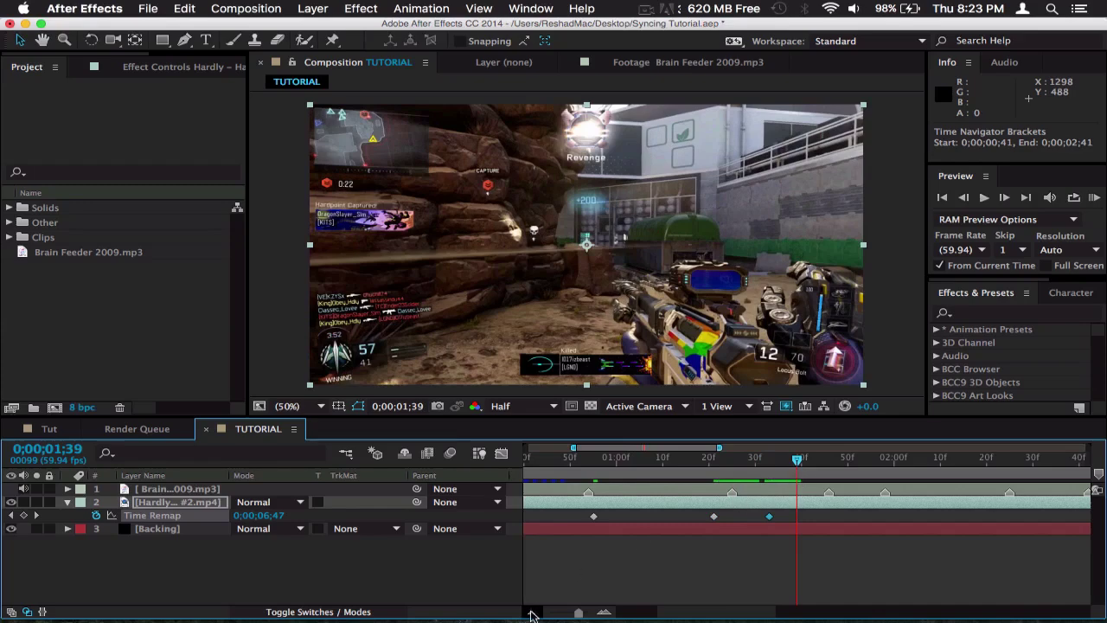
pyautogui.click(531, 611)
pyautogui.click(531, 611)
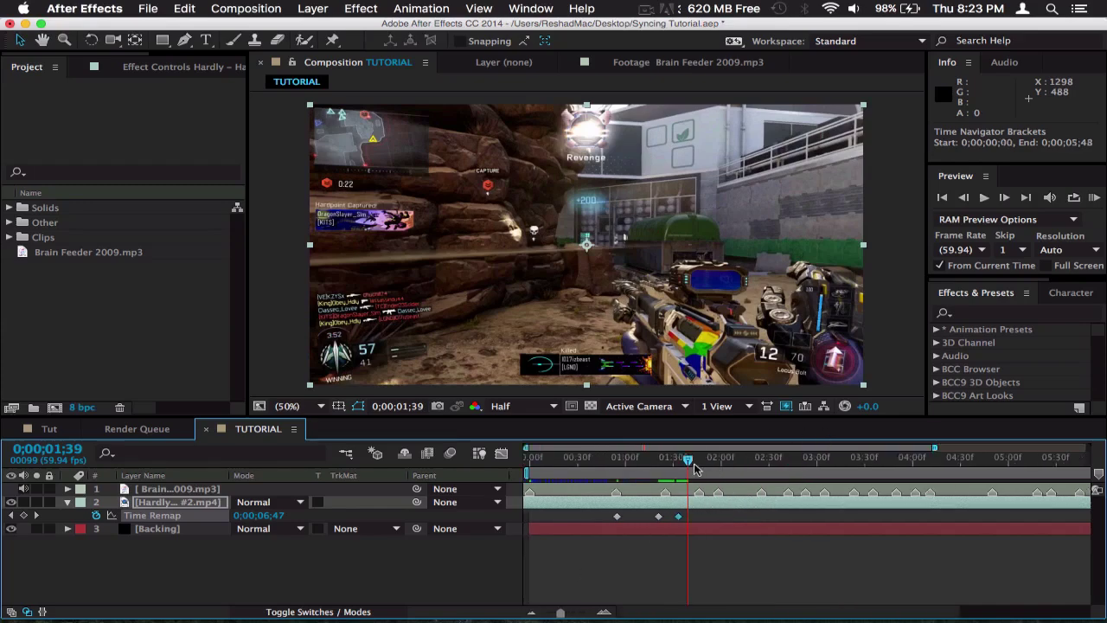
pyautogui.moveTo(695, 468); pyautogui.dragTo(786, 467)
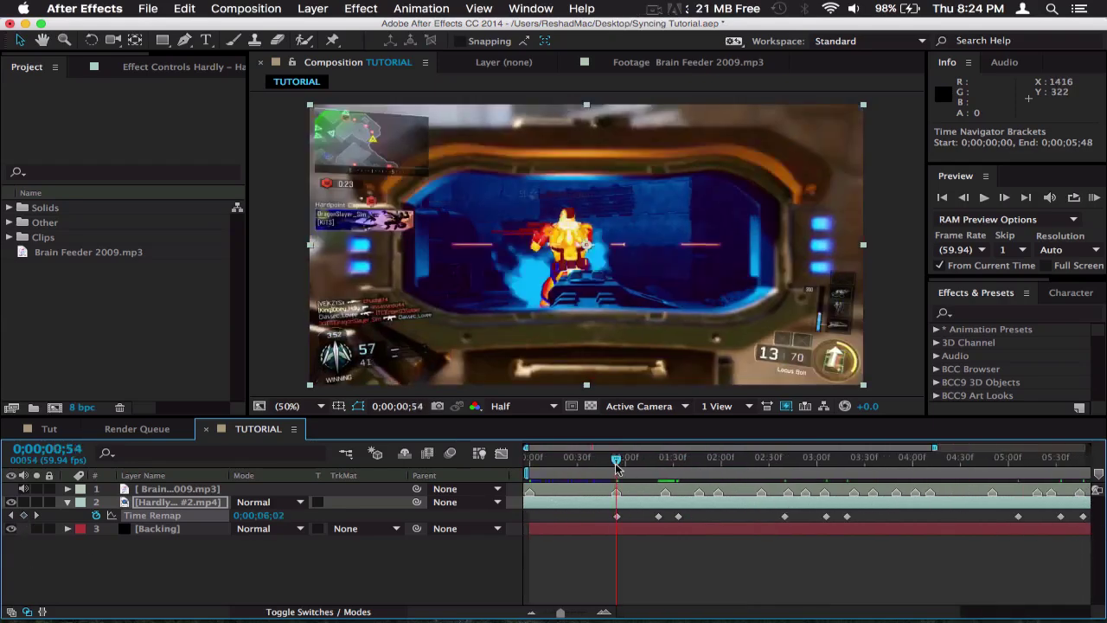
# Save the project and split the gameplay clip at the shot keyframes at 0;00;00;55 and 0;00;02;39
pyautogui.click(616, 466)
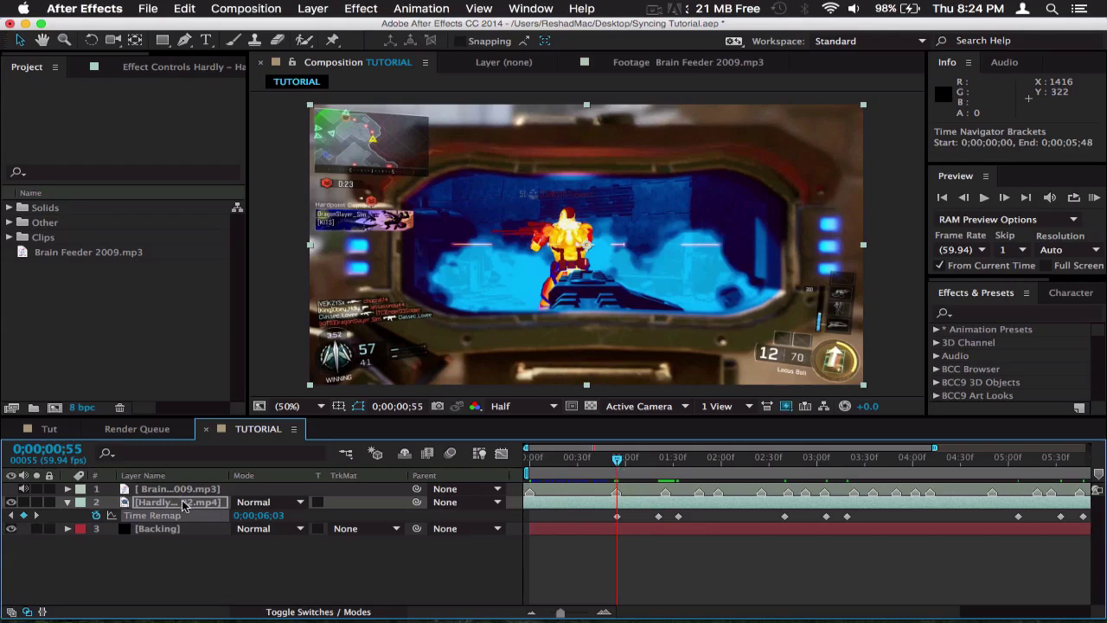
pyautogui.press('super+s')
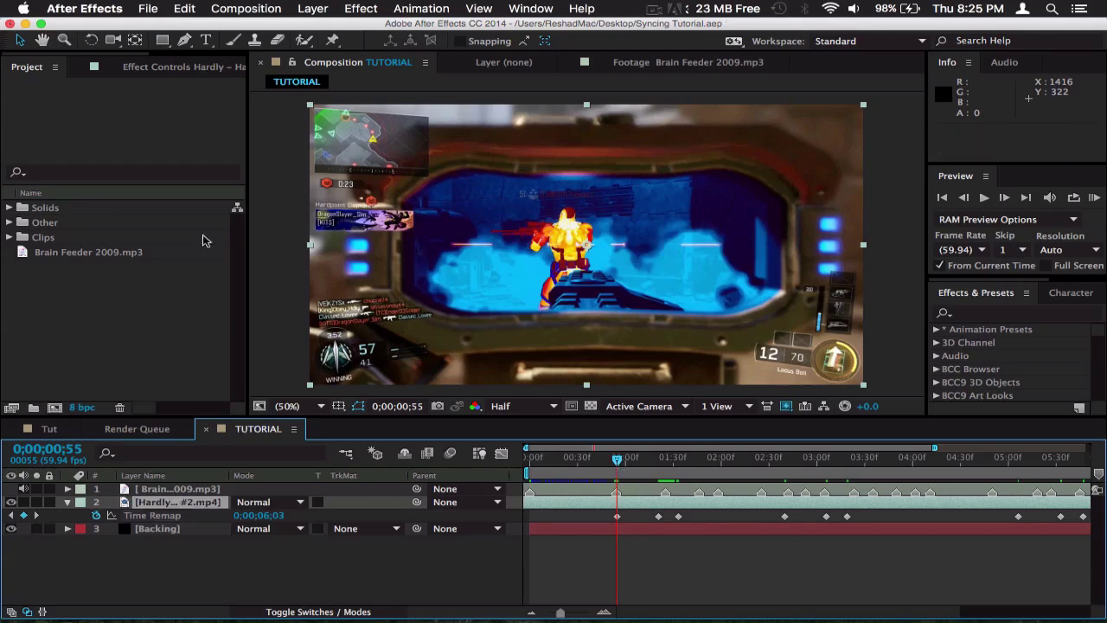
pyautogui.click(195, 8)
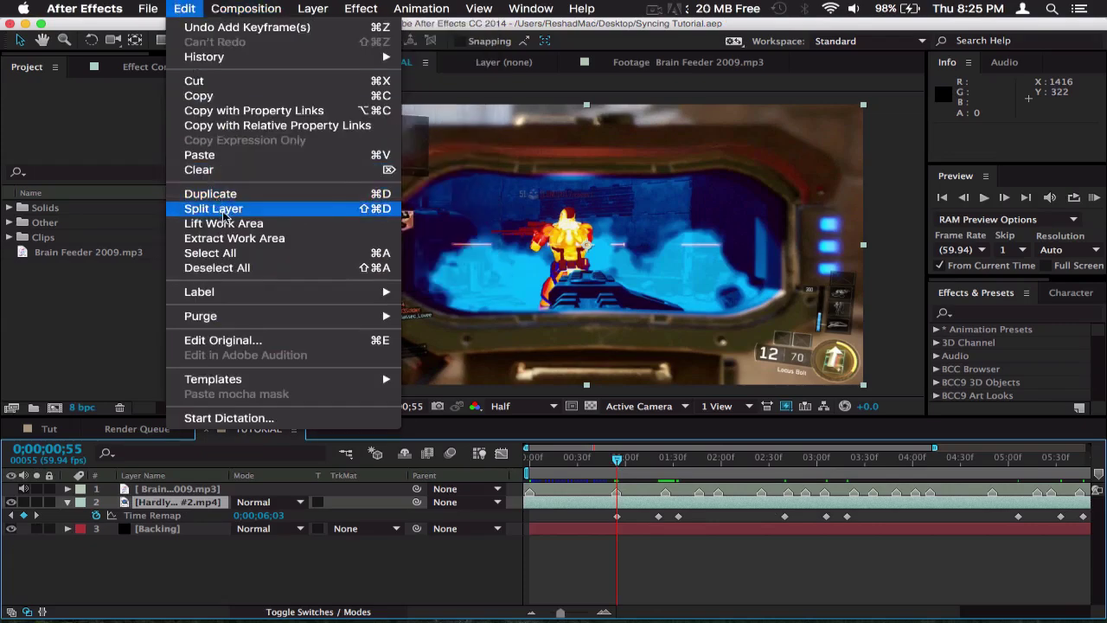
pyautogui.click(214, 208)
pyautogui.tripleClick(36, 529)
pyautogui.click(185, 8)
pyautogui.click(224, 209)
# Split the gameplay clip at the remaining shot keyframes, up to the one at 0;00;07;11
pyautogui.doubleClick(36, 542)
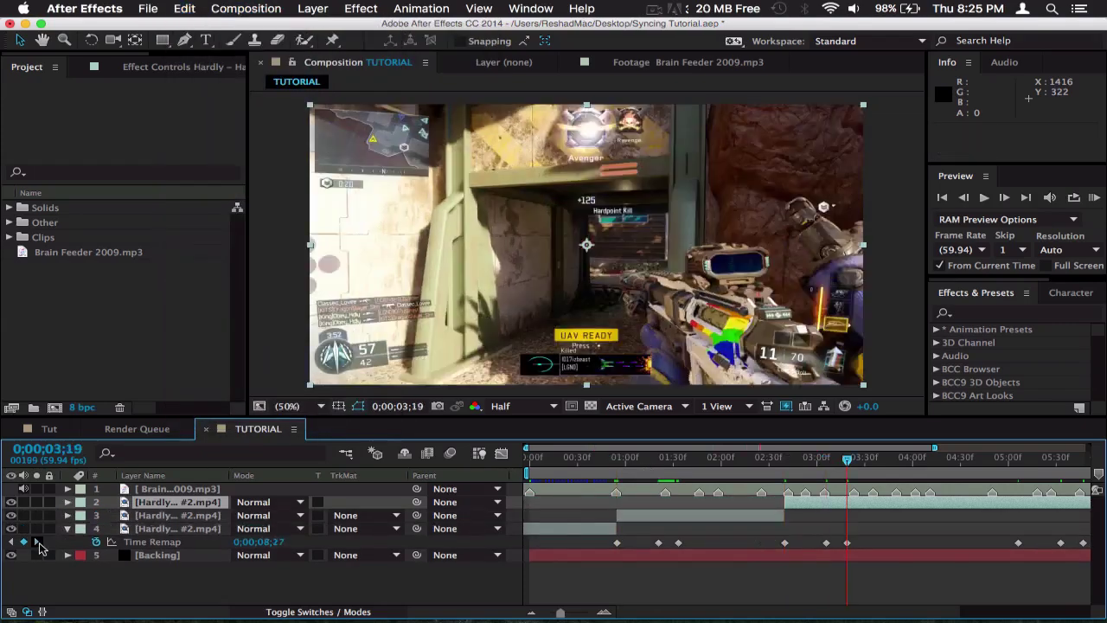
pyautogui.click(36, 542)
pyautogui.click(185, 9)
pyautogui.click(224, 209)
pyautogui.click(36, 554)
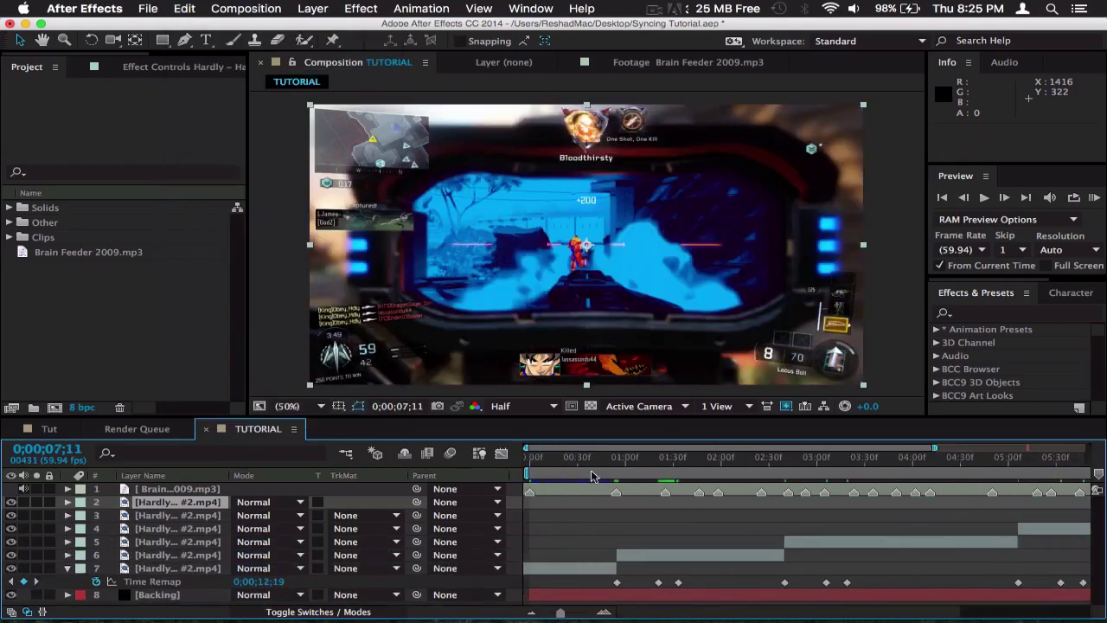
# Shift the first clip segment one frame earlier so its end meets the beat marker at 0;00;00;54
pyautogui.moveTo(577, 468); pyautogui.dragTo(617, 469)
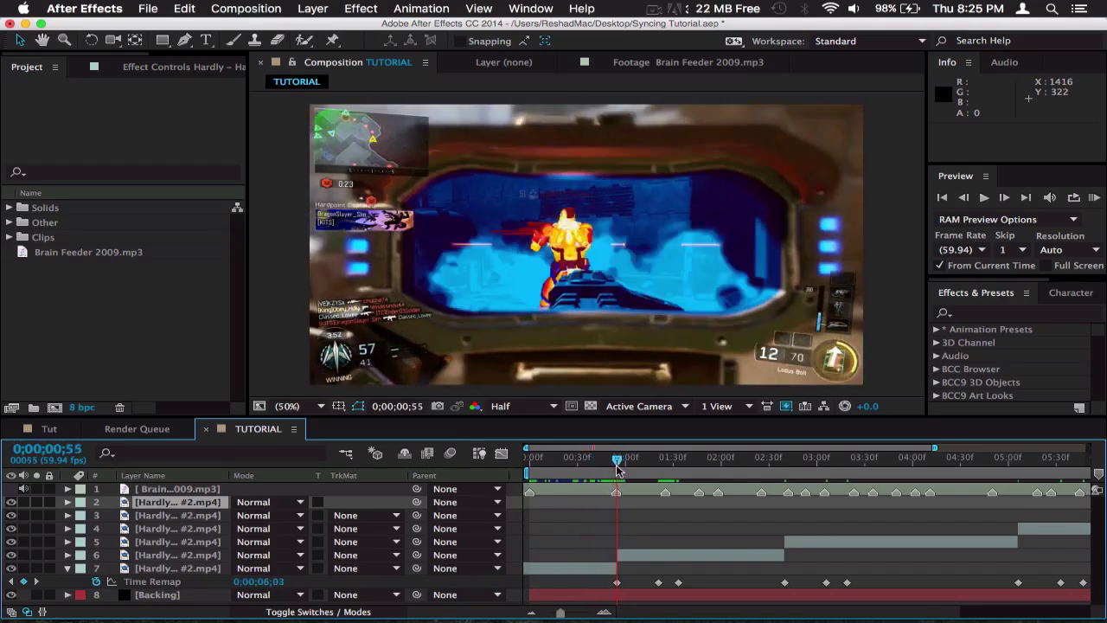
pyautogui.click(604, 610)
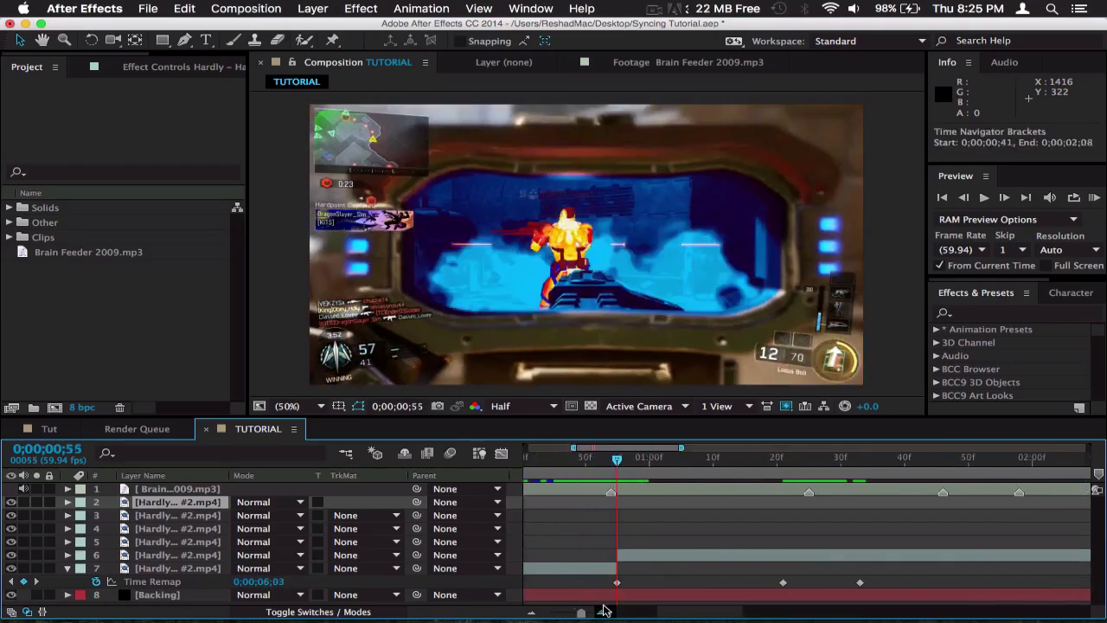
pyautogui.click(603, 466)
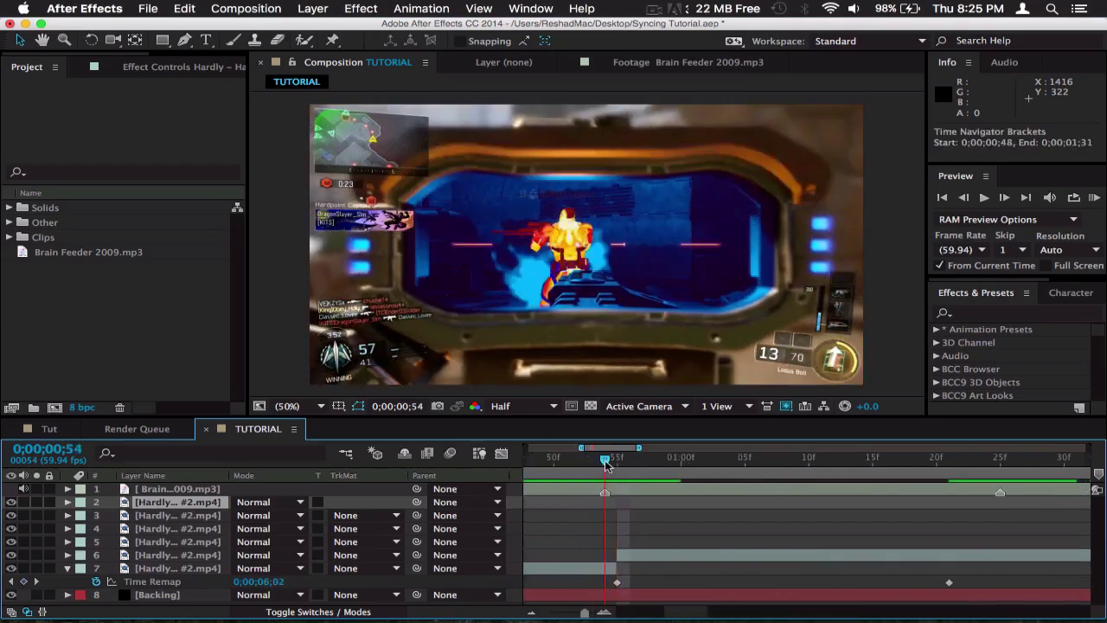
pyautogui.click(532, 613)
pyautogui.click(604, 572)
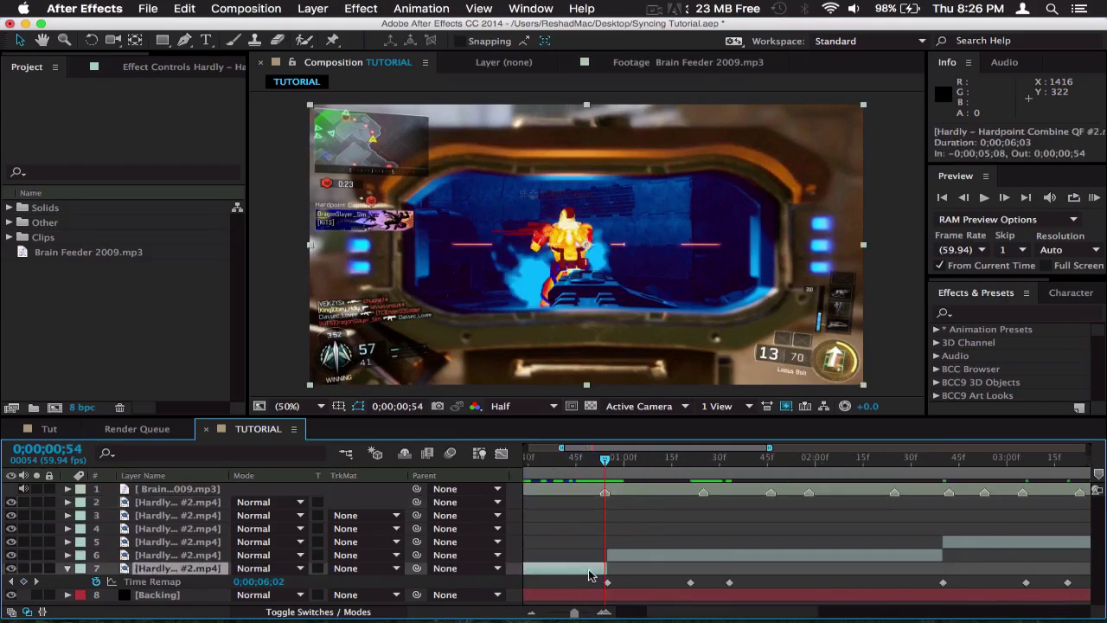
pyautogui.moveTo(589, 575); pyautogui.dragTo(586, 574)
# Move the second clip segment to start at 0;00;00;54 and the third to start at the 0;00;02;25 beat marker
pyautogui.click(626, 560)
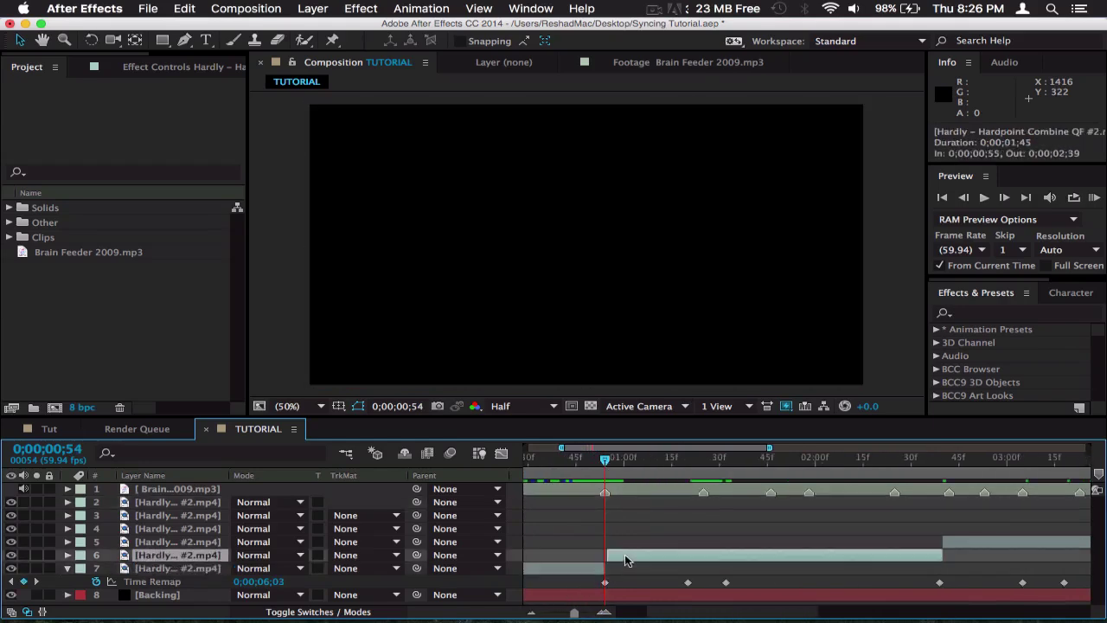
pyautogui.moveTo(608, 463); pyautogui.dragTo(875, 468)
pyautogui.hscroll(3, 736, 486)
pyautogui.moveTo(635, 470); pyautogui.dragTo(723, 471)
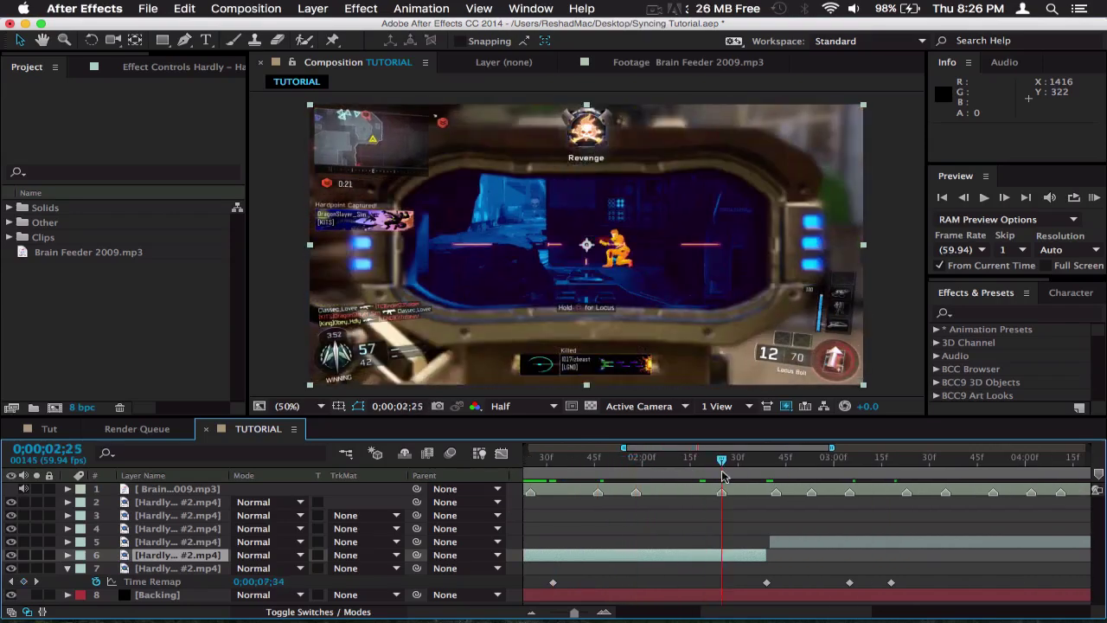
pyautogui.click(786, 544)
pyautogui.press('[')
# Move the fourth clip segment to start at the 0;00;04;50 beat marker and the fifth at its own beat marker
pyautogui.hscroll(3, 786, 544)
pyautogui.moveTo(791, 469); pyautogui.dragTo(1012, 470)
pyautogui.hscroll(3, 960, 501)
pyautogui.click(908, 528)
pyautogui.press('[')
pyautogui.click(910, 467)
pyautogui.click(824, 516)
pyautogui.press('[')
# Move the last clip segment to start at the beat marker at 0;00;06;37
pyautogui.moveTo(720, 464); pyautogui.dragTo(862, 467)
pyautogui.click(954, 506)
pyautogui.moveTo(793, 472); pyautogui.dragTo(821, 476)
pyautogui.press('[')
pyautogui.click(534, 613)
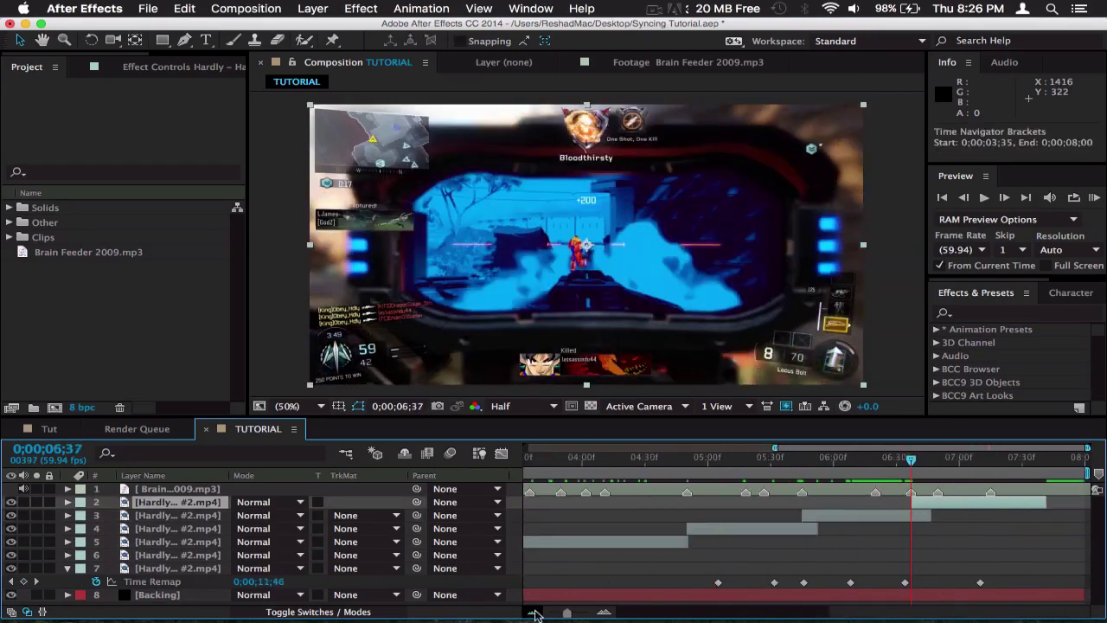
pyautogui.click(534, 614)
# Examine the overlap between the second and third clip segments around 0;00;02;25
pyautogui.click(707, 459)
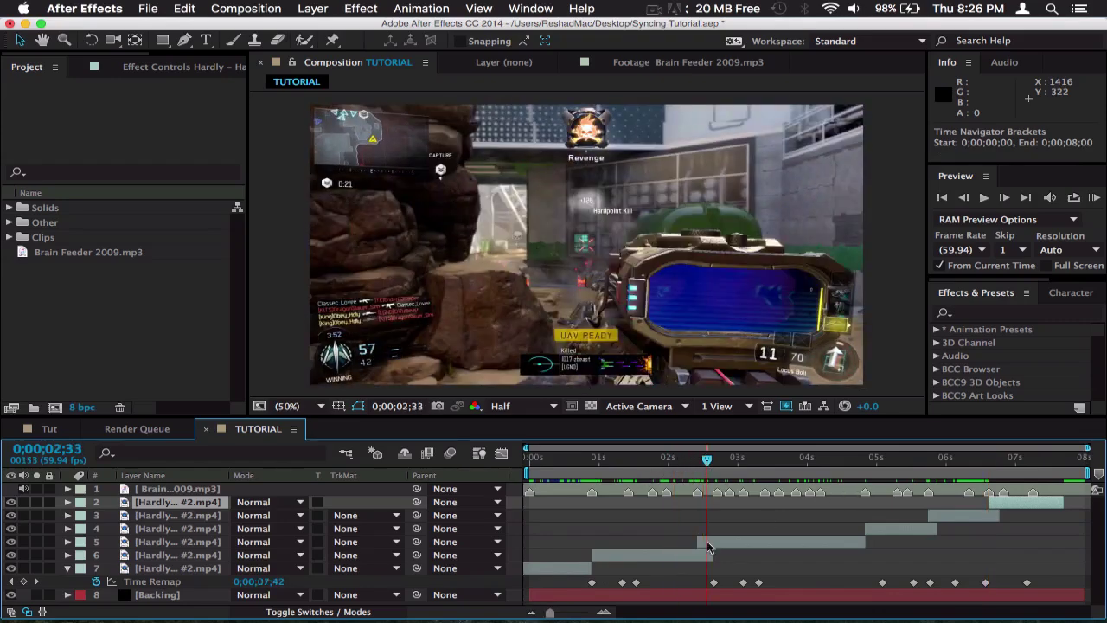
pyautogui.click(707, 556)
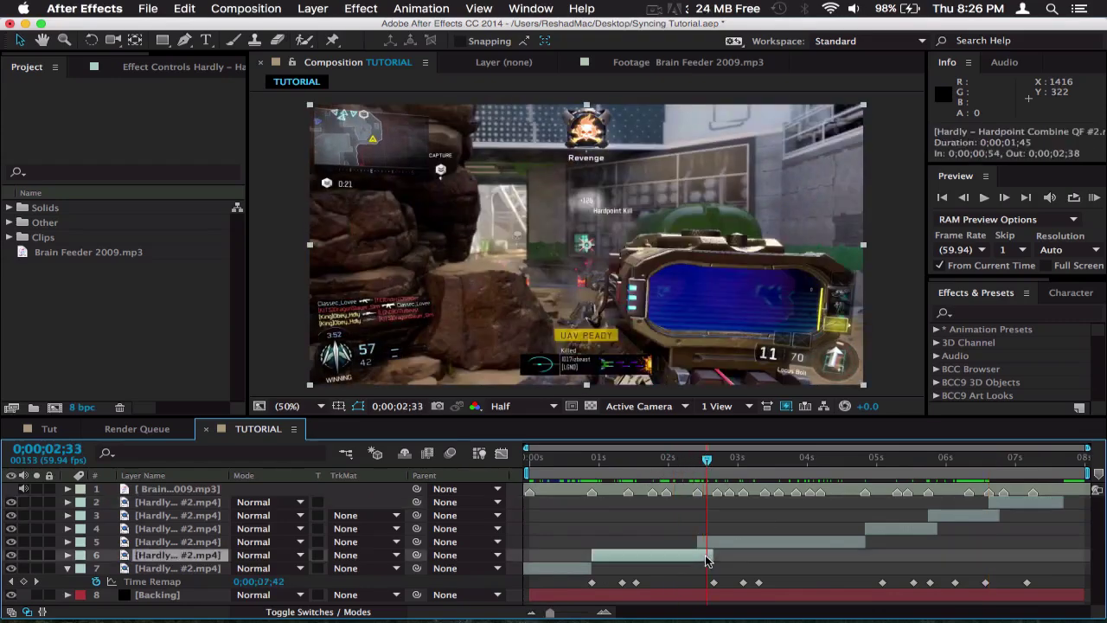
pyautogui.click(604, 612)
pyautogui.click(604, 613)
pyautogui.click(672, 480)
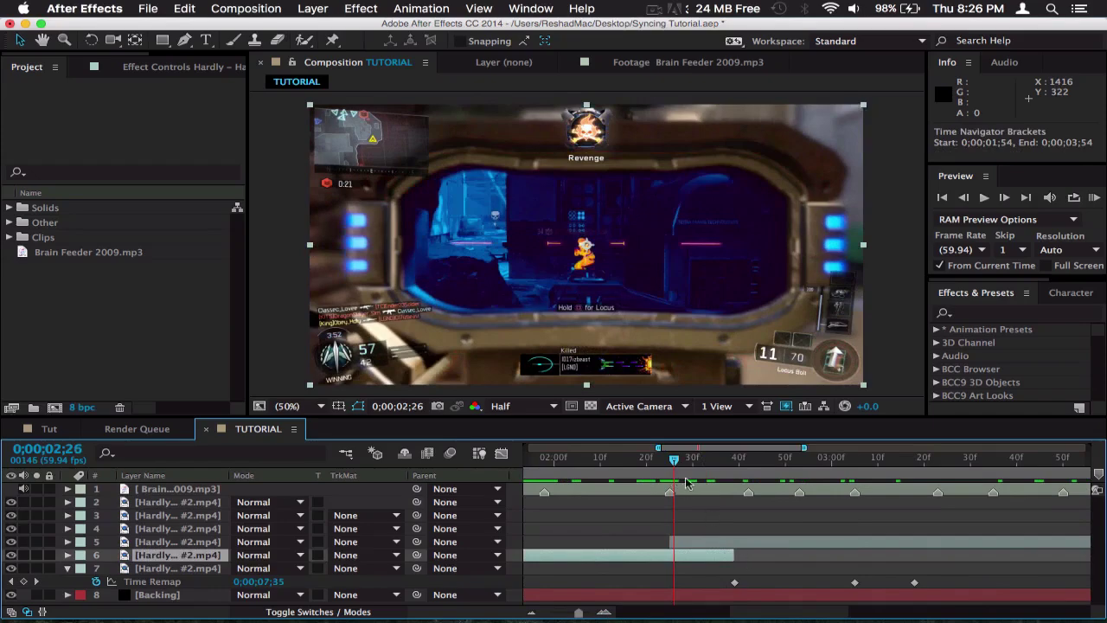
pyautogui.click(701, 543)
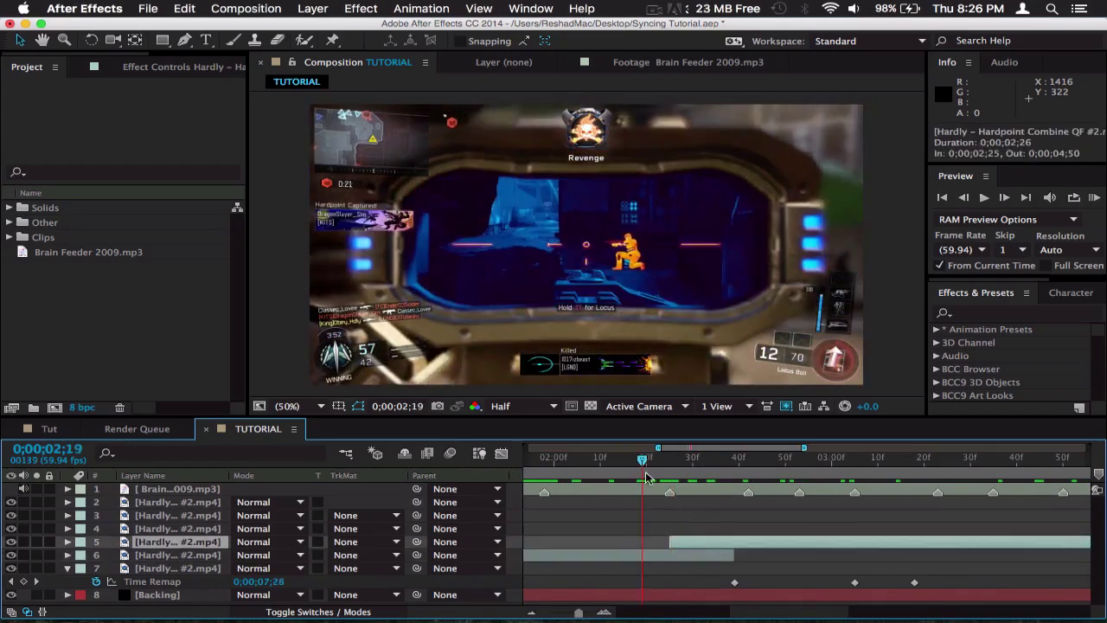
pyautogui.click(558, 474)
pyautogui.moveTo(577, 468); pyautogui.dragTo(731, 506)
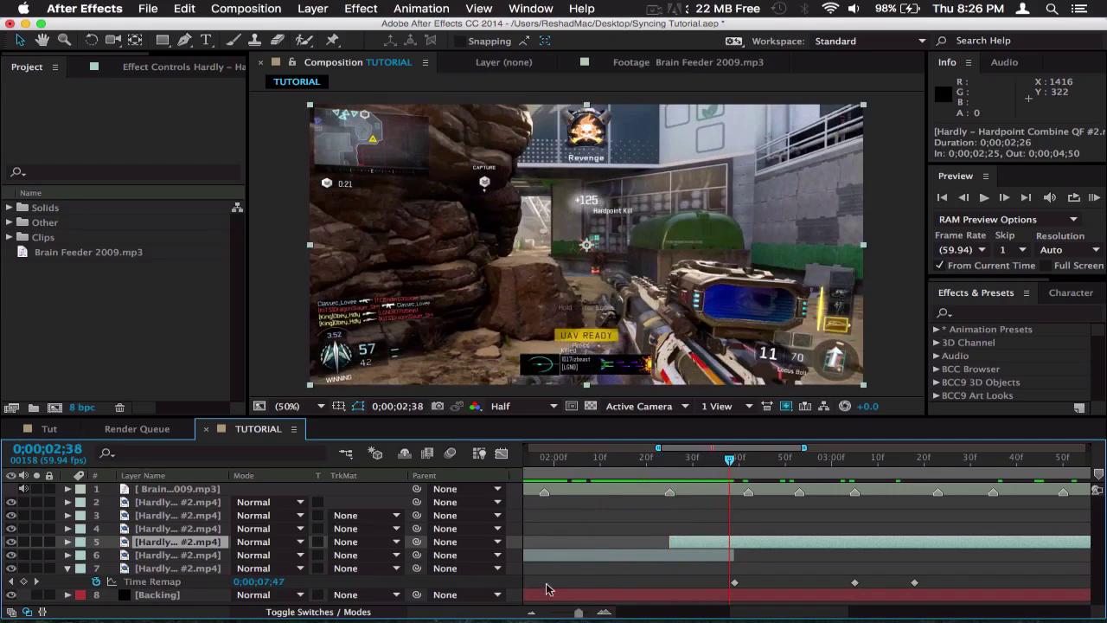
pyautogui.click(531, 612)
pyautogui.click(531, 612)
# Move the second segment's next two Time Remap keyframes onto the beat markers at 0;00;01;25 and 0;00;01;46
pyautogui.click(63, 569)
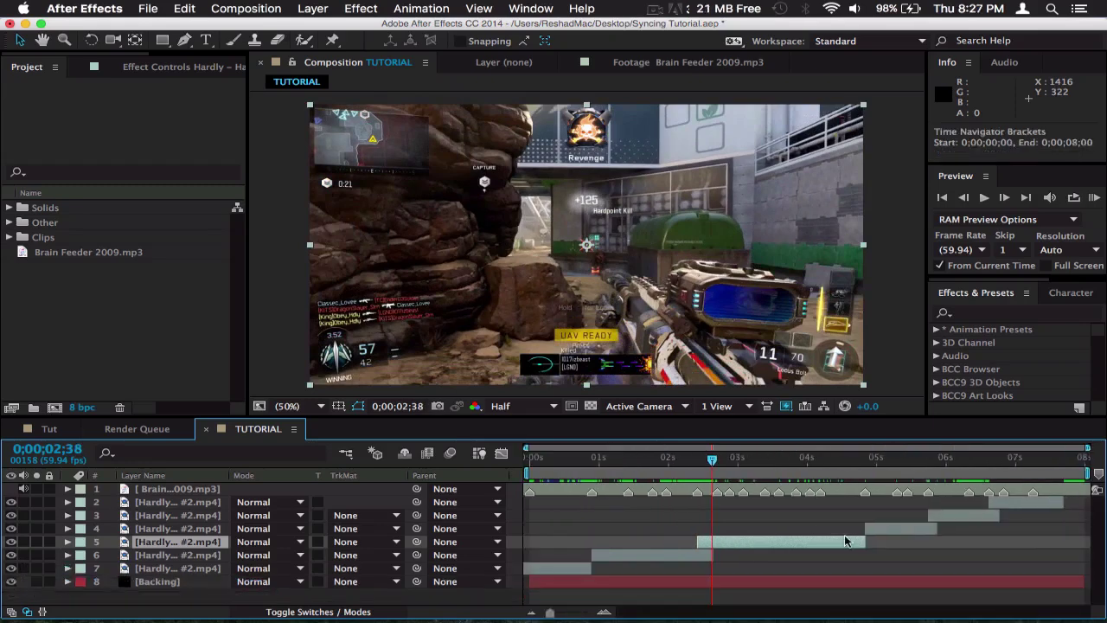
pyautogui.click(67, 554)
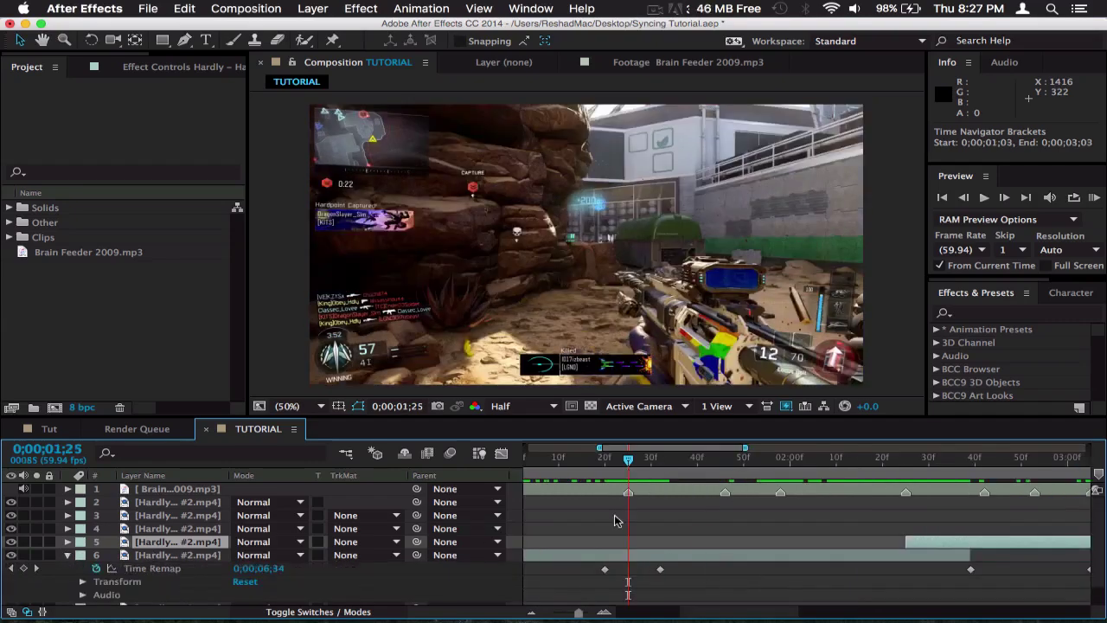
pyautogui.moveTo(684, 587); pyautogui.dragTo(629, 571)
pyautogui.click(632, 584)
pyautogui.moveTo(630, 460); pyautogui.dragTo(725, 469)
pyautogui.moveTo(690, 568); pyautogui.dragTo(725, 570)
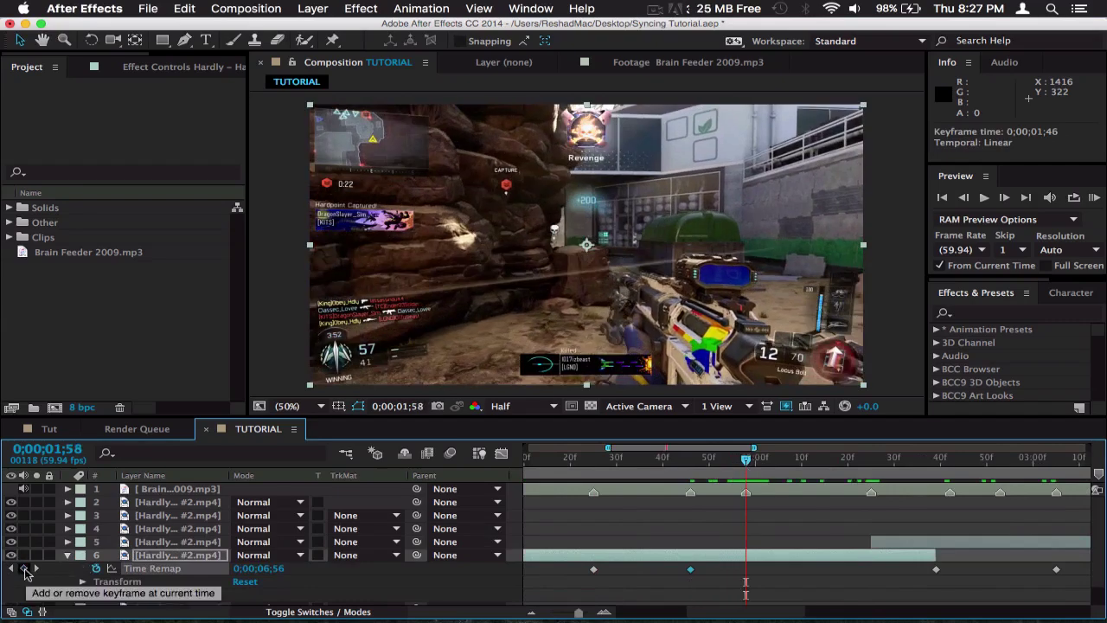
# Add Time Remap keyframes to the second segment at 0;00;01;58 and 0;00;02;25, then collapse its properties
pyautogui.click(24, 569)
pyautogui.click(872, 465)
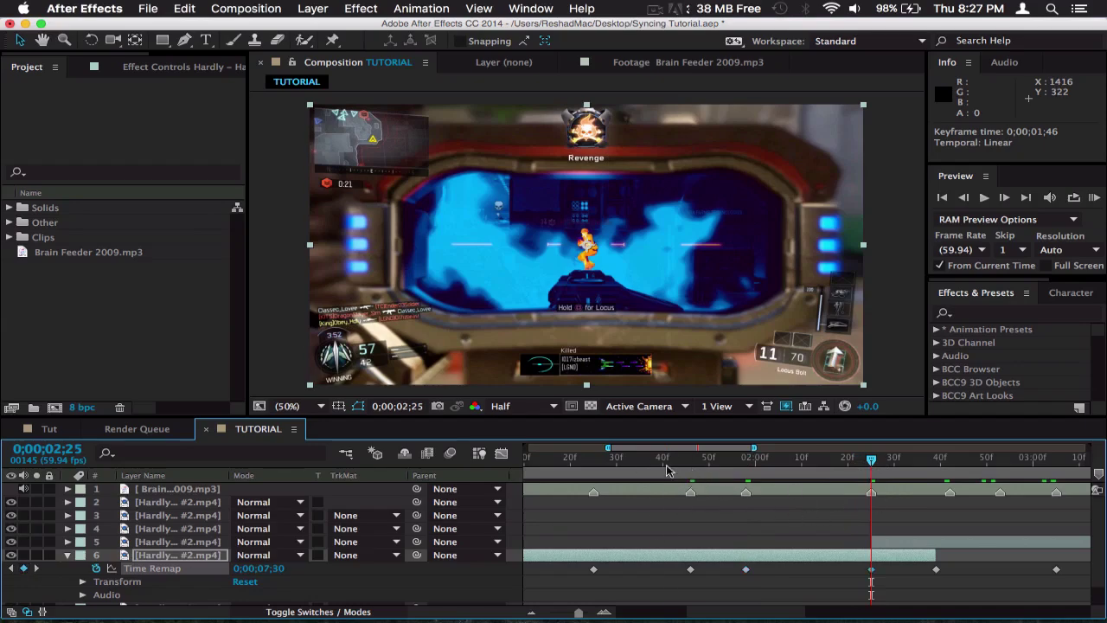
pyautogui.moveTo(666, 466); pyautogui.dragTo(849, 496)
pyautogui.hscroll(3, 849, 496)
pyautogui.click(68, 554)
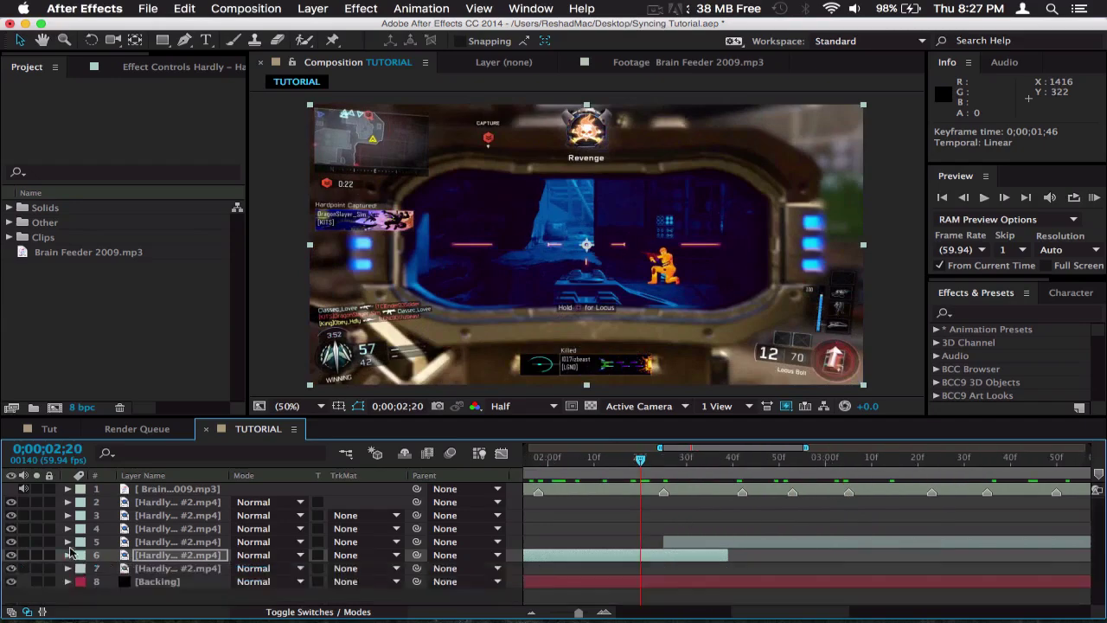
# Expand the third segment and move its Time Remap keyframes onto the beat markers at 0;00;02;42 and 0;00;02;53
pyautogui.click(67, 542)
pyautogui.hscroll(-2, 738, 530)
pyautogui.hscroll(4, 738, 529)
pyautogui.click(673, 476)
pyautogui.moveTo(714, 557); pyautogui.dragTo(673, 556)
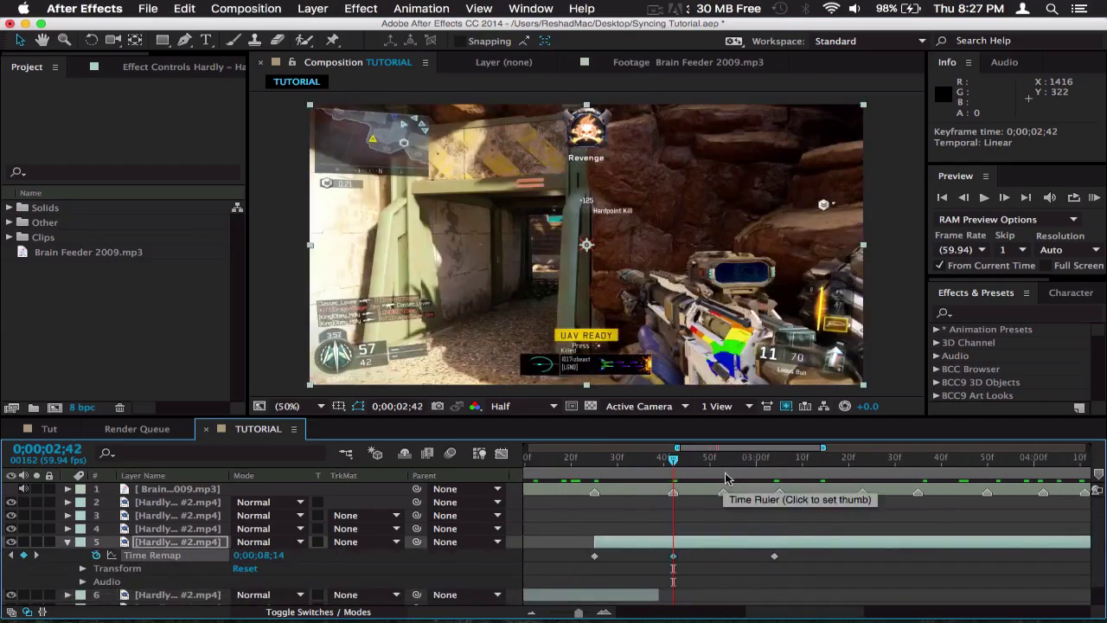
pyautogui.click(725, 478)
pyautogui.moveTo(775, 556); pyautogui.dragTo(724, 560)
# Add Time Remap keyframes to the third segment at the 0;00;03;05, 0;00;03;23 and 0;00;03;35 beat markers
pyautogui.hscroll(3, 621, 511)
pyautogui.click(710, 472)
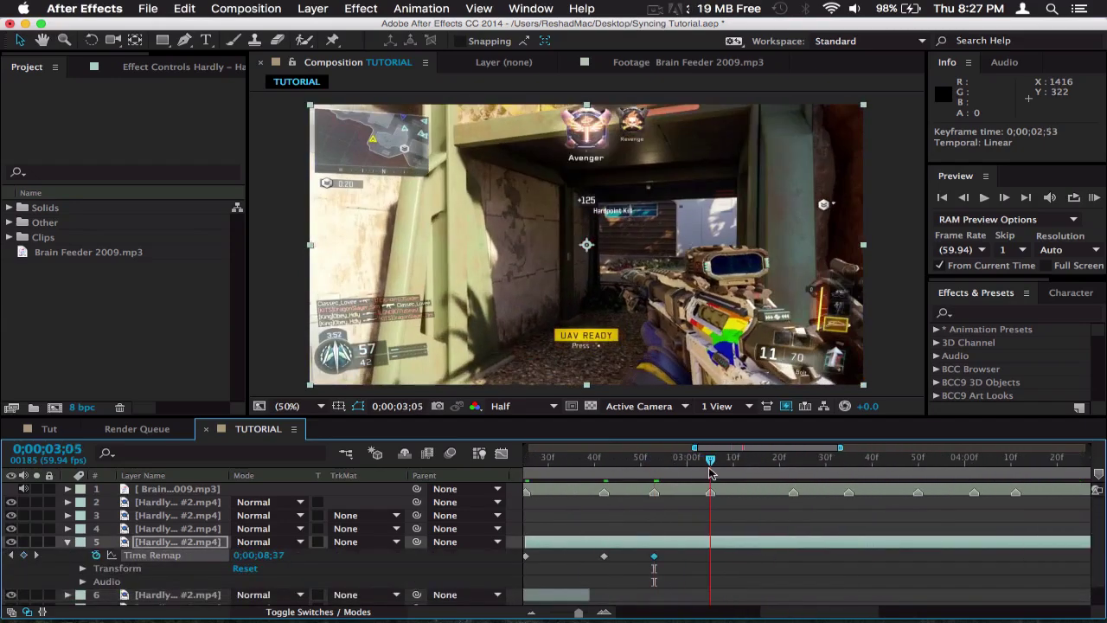
pyautogui.click(26, 555)
pyautogui.press('k')
pyautogui.click(27, 556)
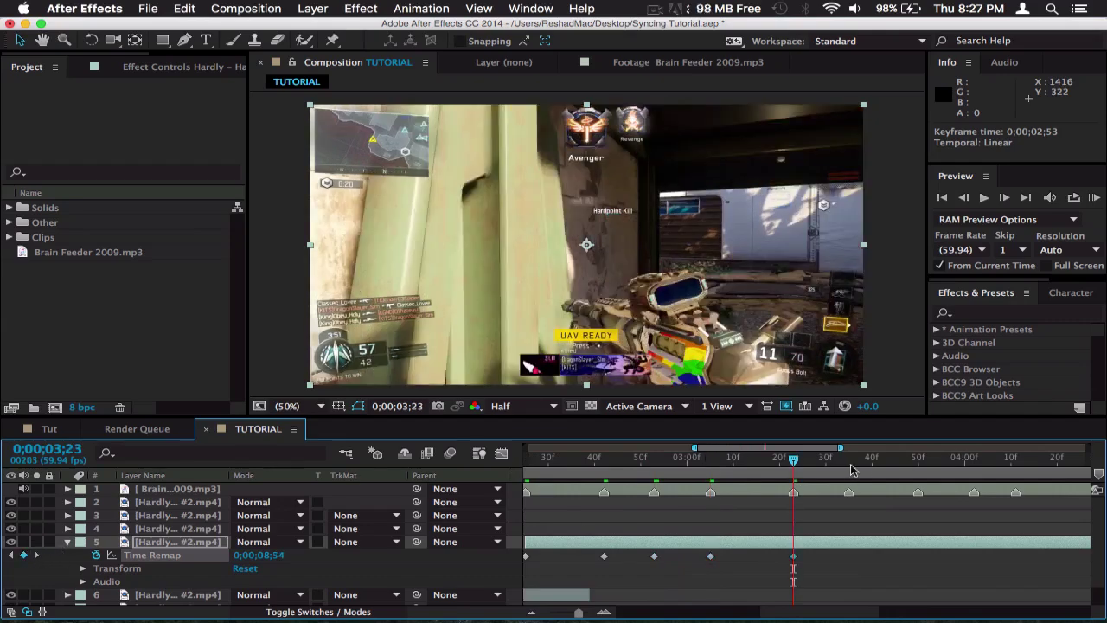
pyautogui.click(852, 468)
pyautogui.click(849, 467)
pyautogui.click(27, 555)
# Add Time Remap keyframes to the third segment at the 0;00;03;50, 0;00;04;02 and 0;00;04;11 beat markers
pyautogui.hscroll(3, 814, 552)
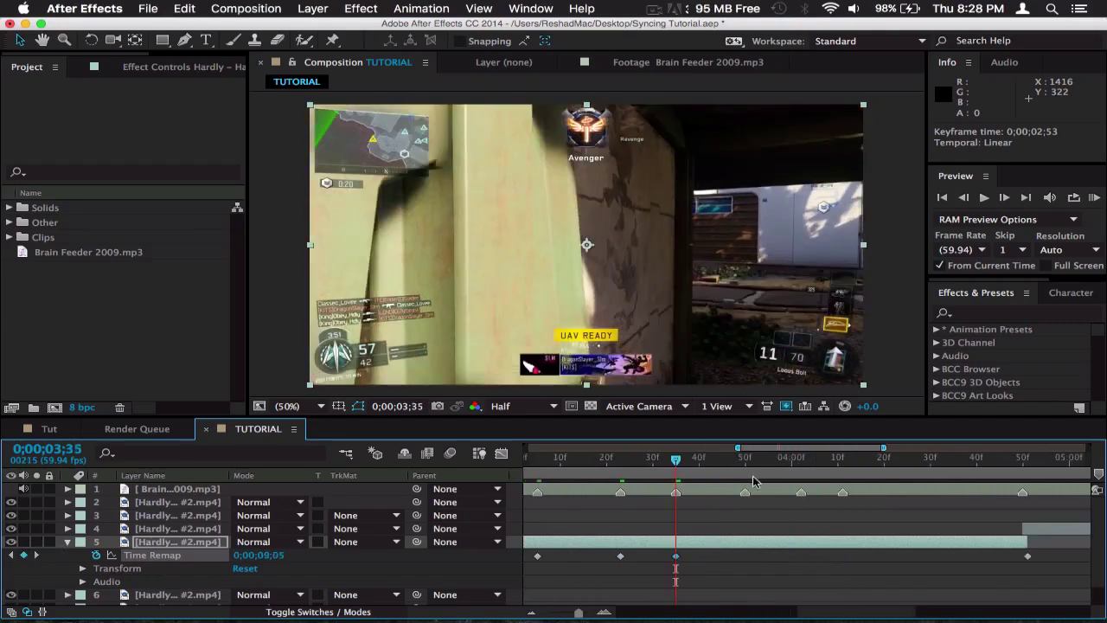
pyautogui.press('k')
pyautogui.press('k')
pyautogui.click(23, 555)
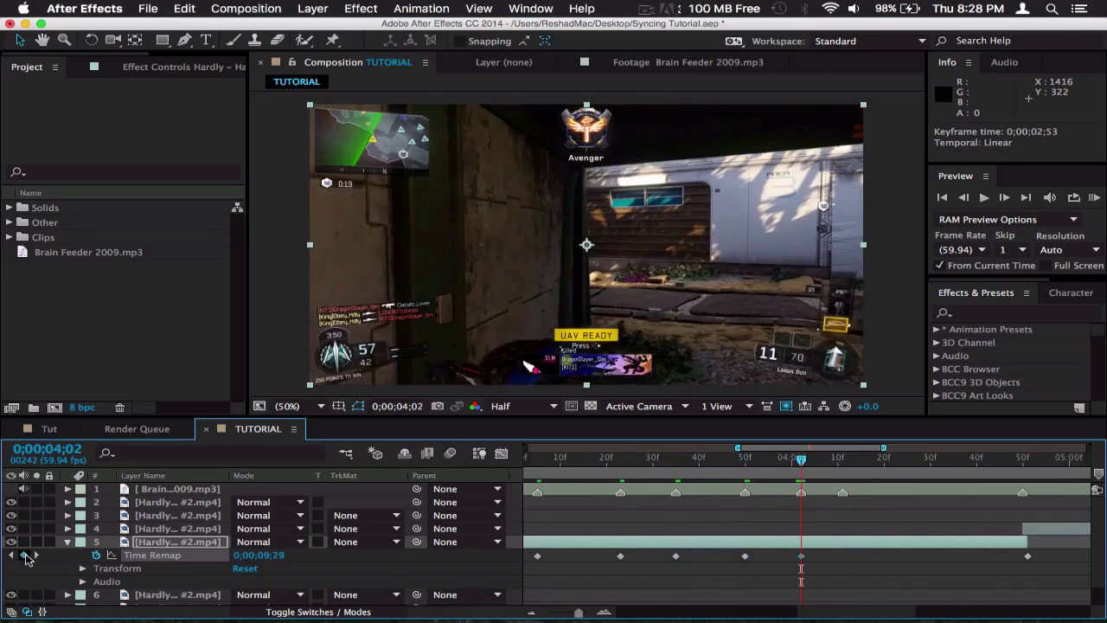
pyautogui.press('k')
pyautogui.hscroll(2, 726, 511)
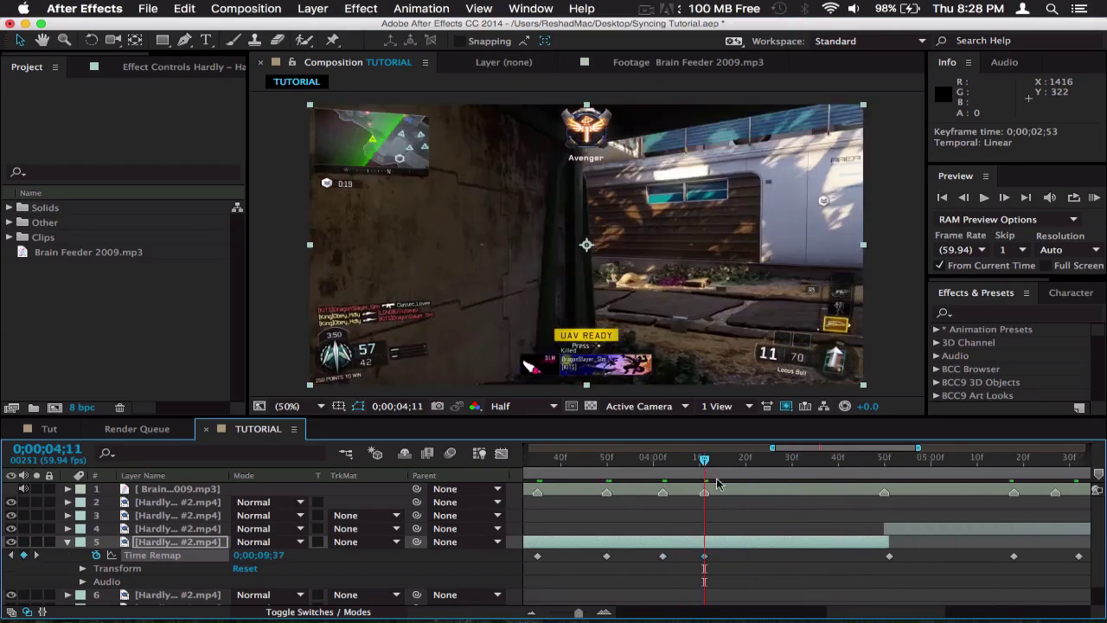
pyautogui.moveTo(717, 476); pyautogui.dragTo(884, 478)
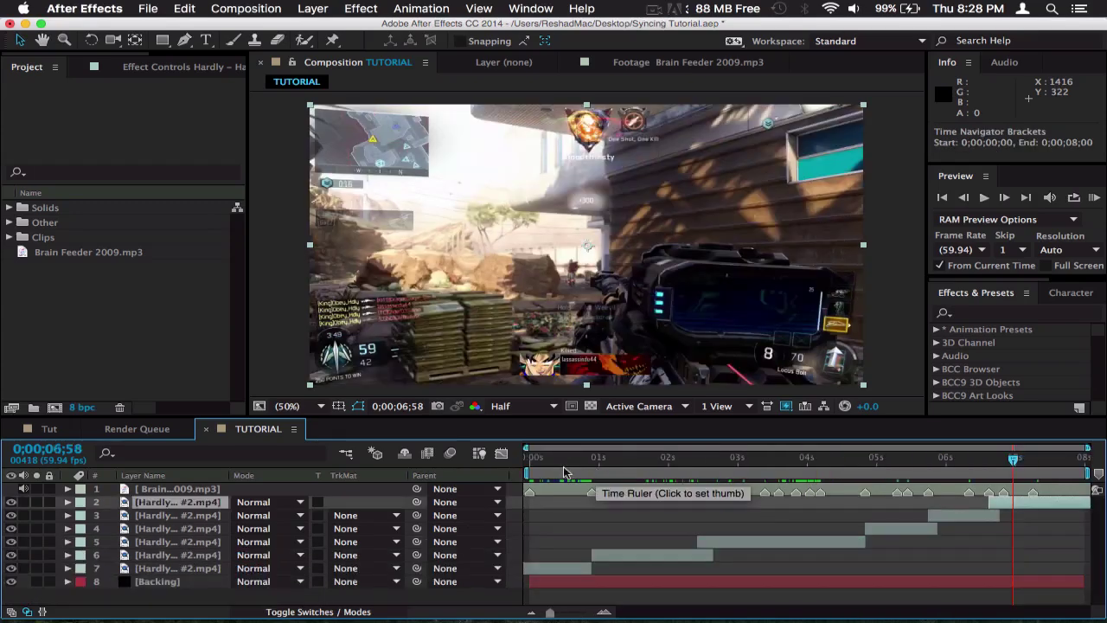
# Review the first segment's Time Remap keyframes and its footage from the composition's start to 0;00;00;34
pyautogui.moveTo(564, 471); pyautogui.dragTo(528, 482)
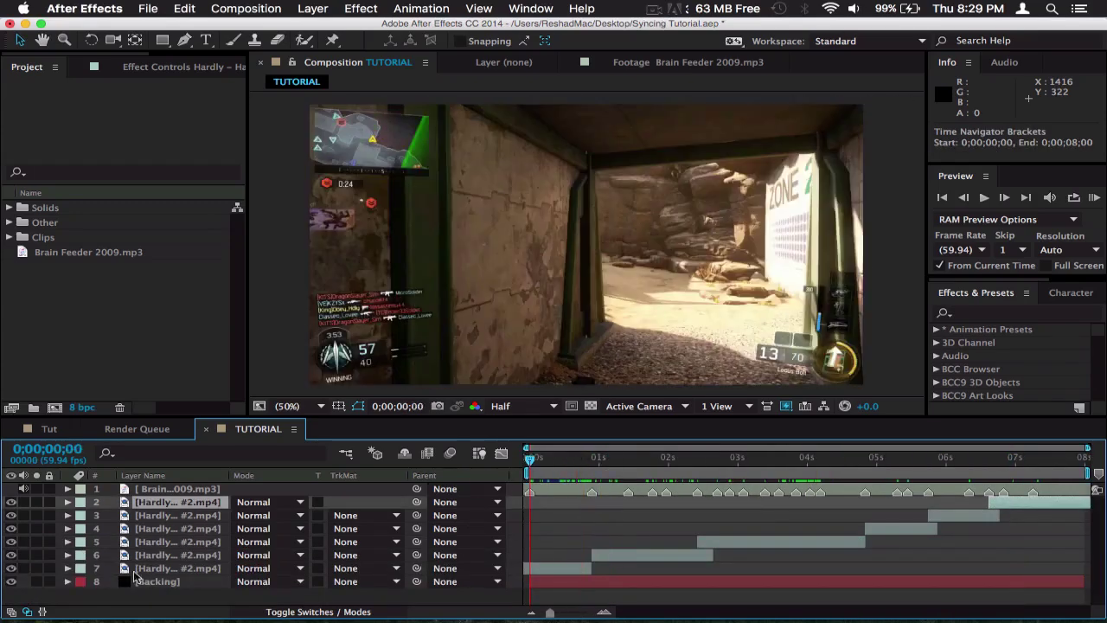
pyautogui.click(68, 569)
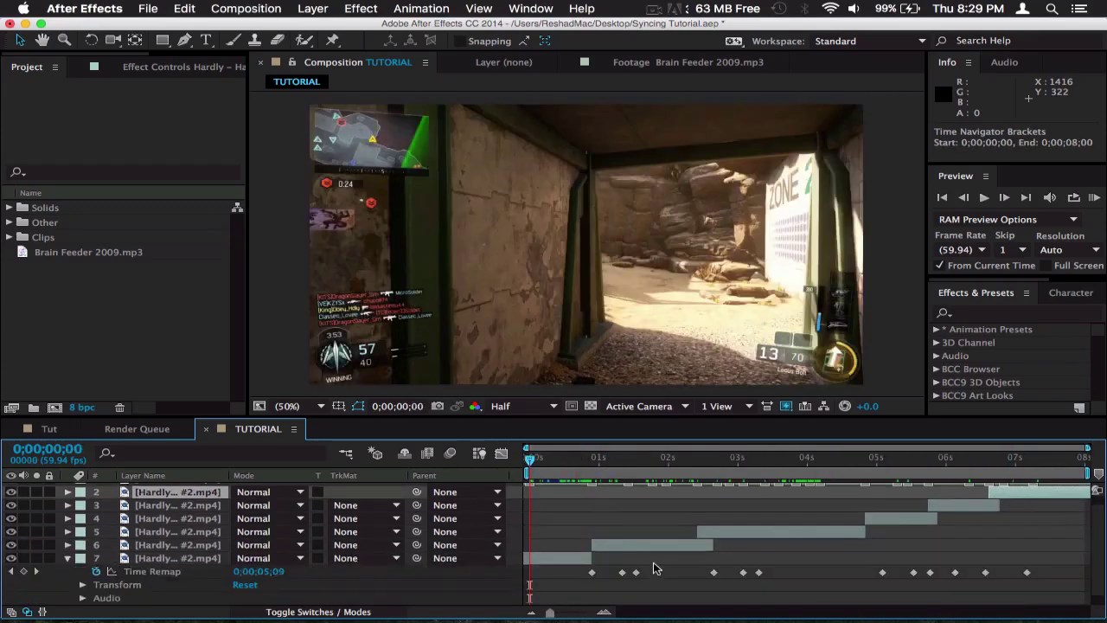
pyautogui.moveTo(530, 461); pyautogui.dragTo(568, 490)
pyautogui.press('space')
pyautogui.press('space')
pyautogui.click(68, 558)
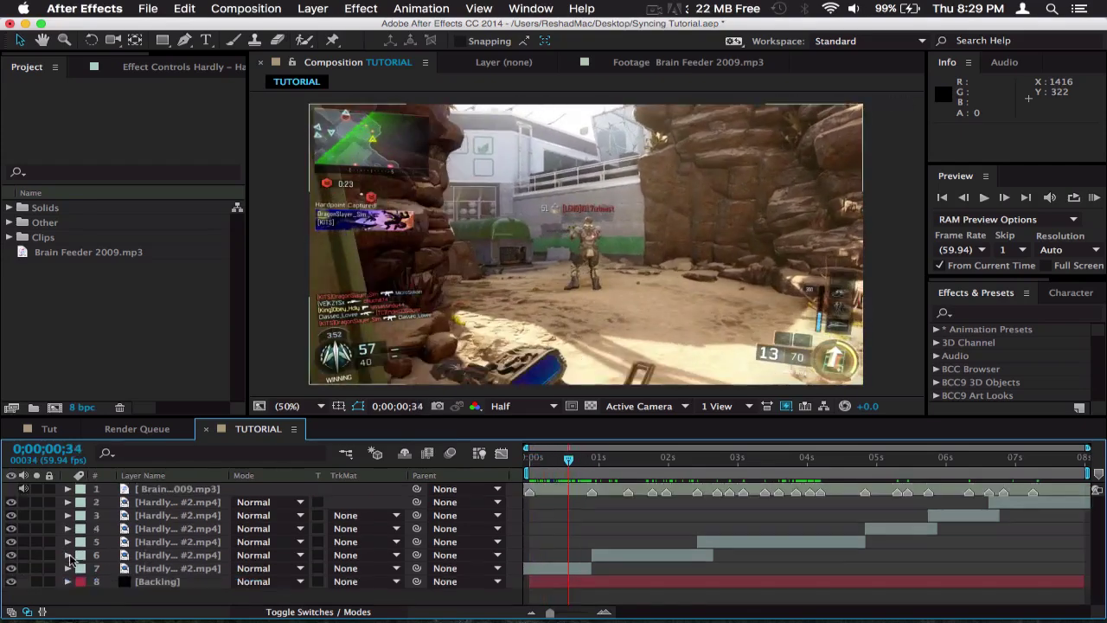
# Apply Easy Ease to the second segment's Time Remap keyframes from 0;00;00;54 to 0;00;02;25
pyautogui.click(69, 556)
pyautogui.moveTo(729, 573); pyautogui.dragTo(578, 568)
pyautogui.click(728, 584)
pyautogui.moveTo(703, 581); pyautogui.dragTo(590, 566)
pyautogui.rightClick(594, 574)
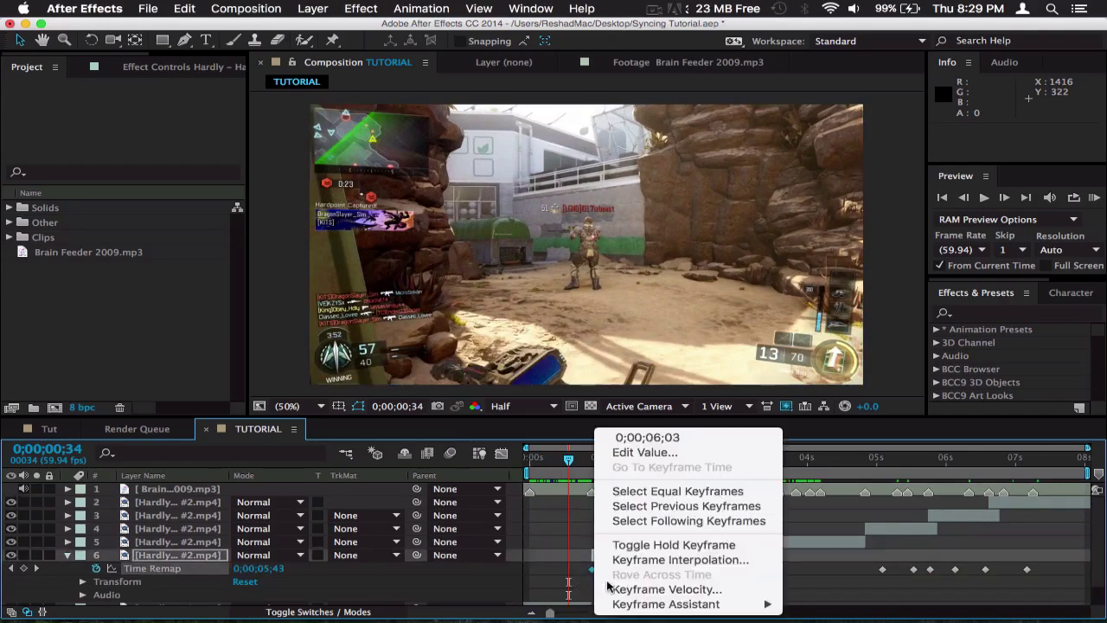
pyautogui.moveTo(751, 610)
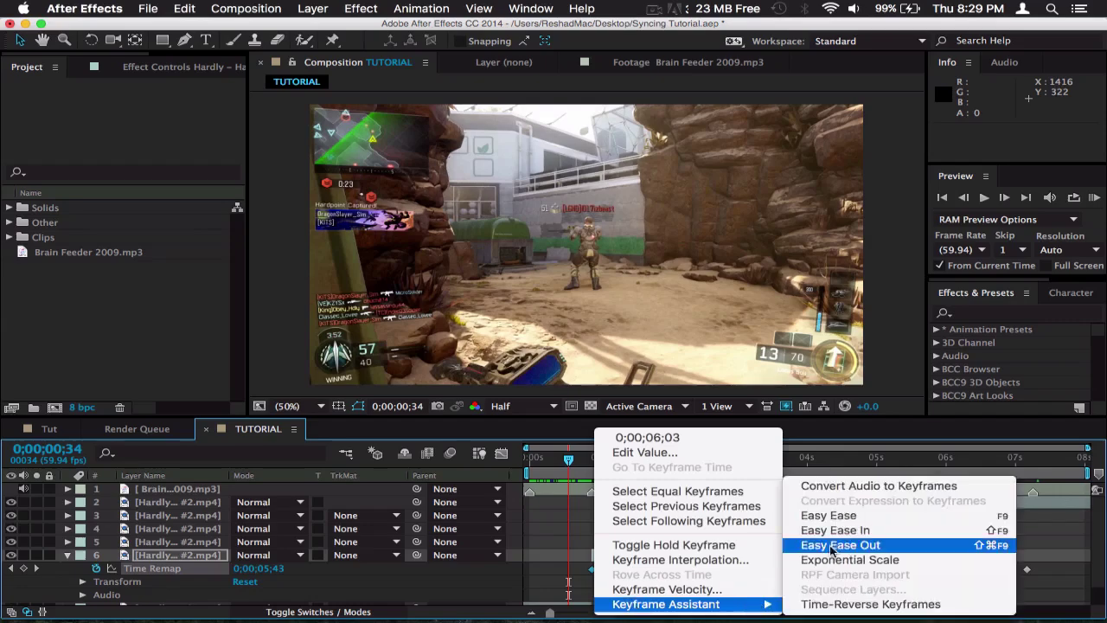
pyautogui.click(830, 516)
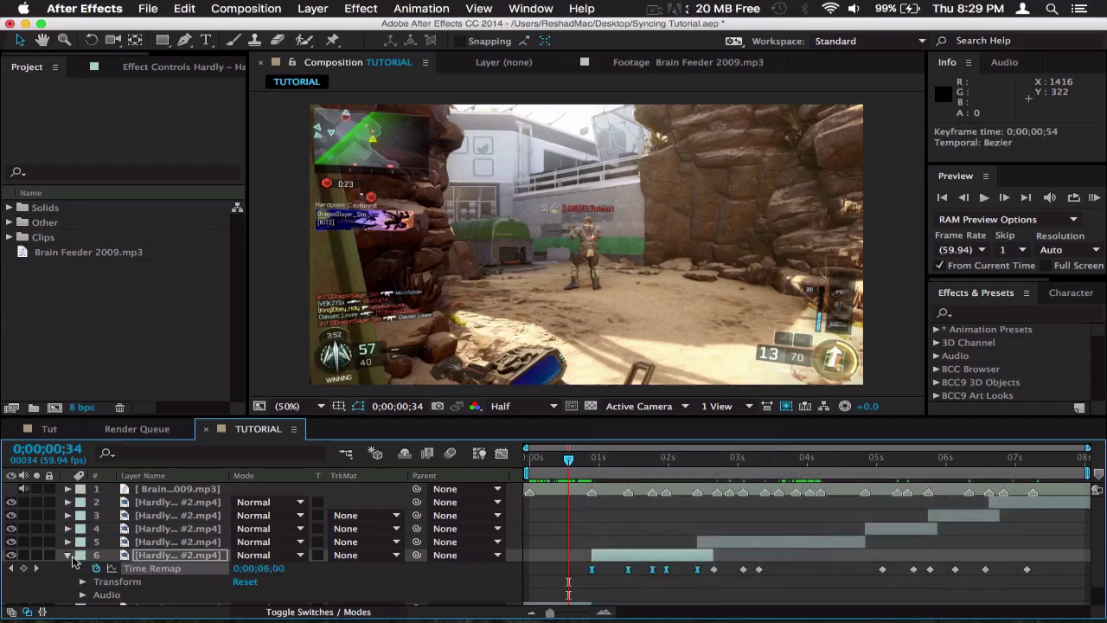
# Apply Easy Ease to the third segment's Time Remap keyframes from 0;00;02;25 to 0;00;04;50
pyautogui.click(68, 555)
pyautogui.click(68, 542)
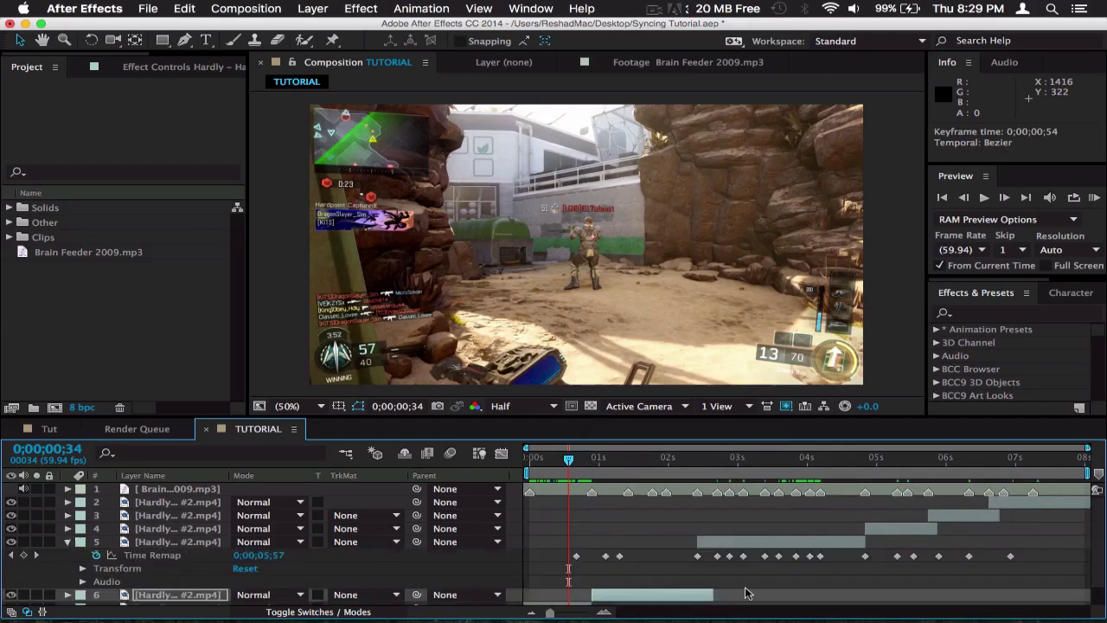
pyautogui.moveTo(677, 571); pyautogui.dragTo(869, 559)
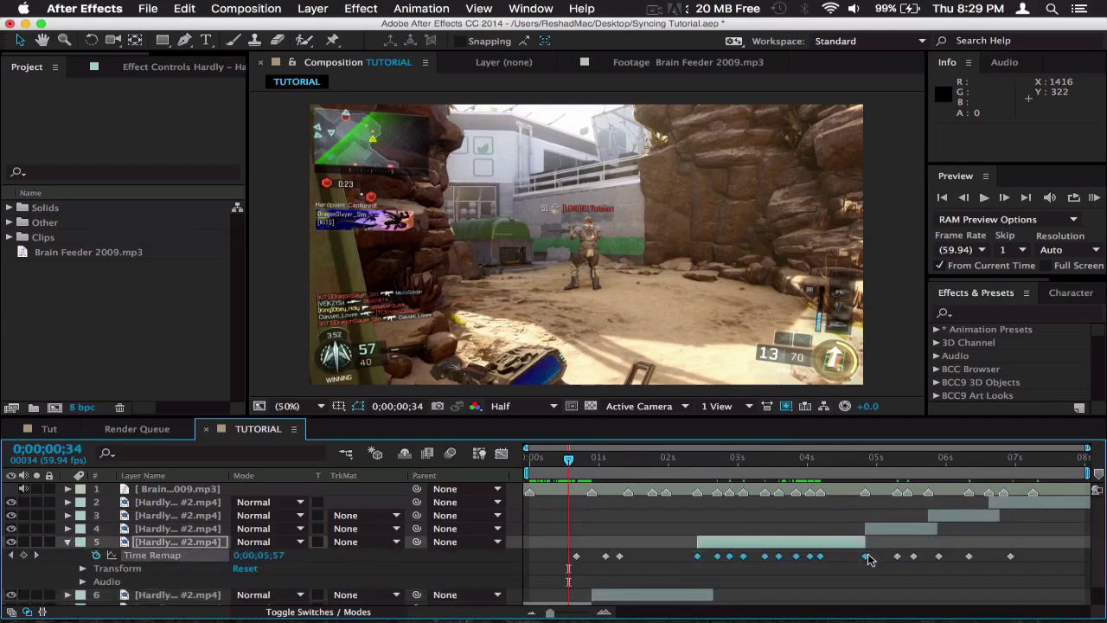
pyautogui.rightClick(869, 560)
pyautogui.moveTo(899, 605)
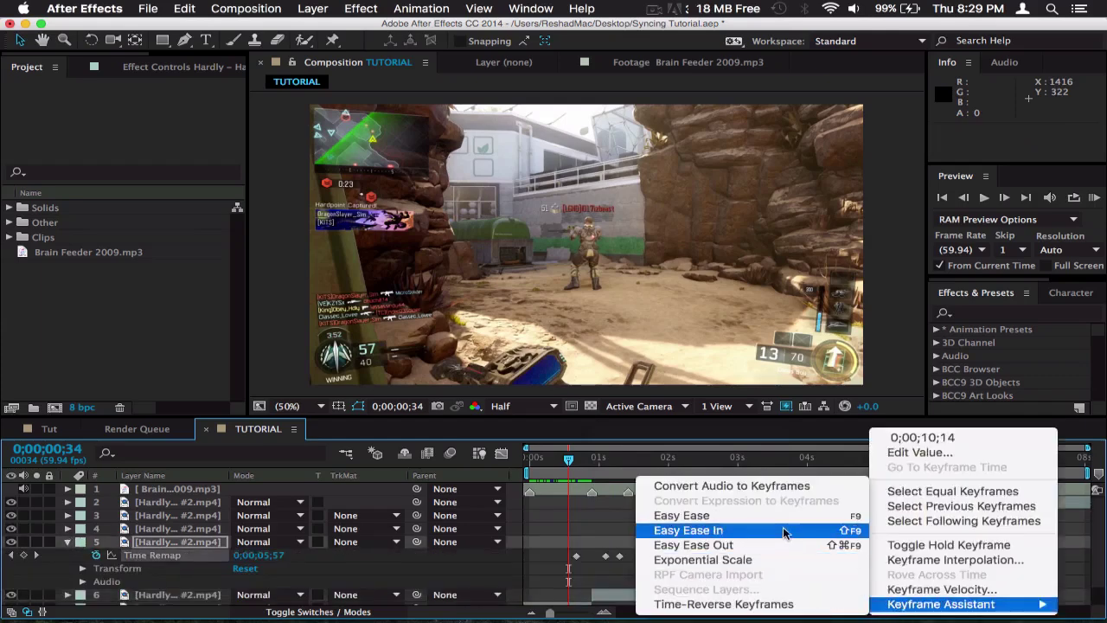
pyautogui.click(785, 530)
pyautogui.click(68, 542)
# Apply Easy Ease to the remaining segments' Time Remap keyframes up to 0;00;07;19
pyautogui.click(69, 529)
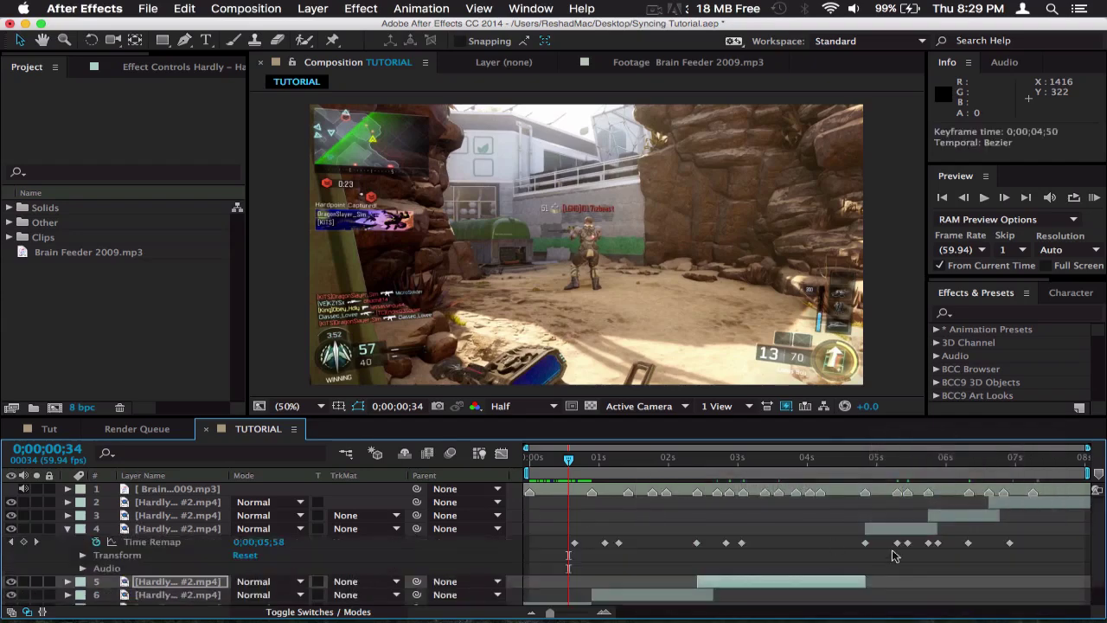
pyautogui.click(69, 529)
pyautogui.click(69, 509)
# Steepen the outgoing curve handle of the second segment's first Time Remap keyframe at 0;00;00;54 so it leaves almost vertically
pyautogui.click(68, 555)
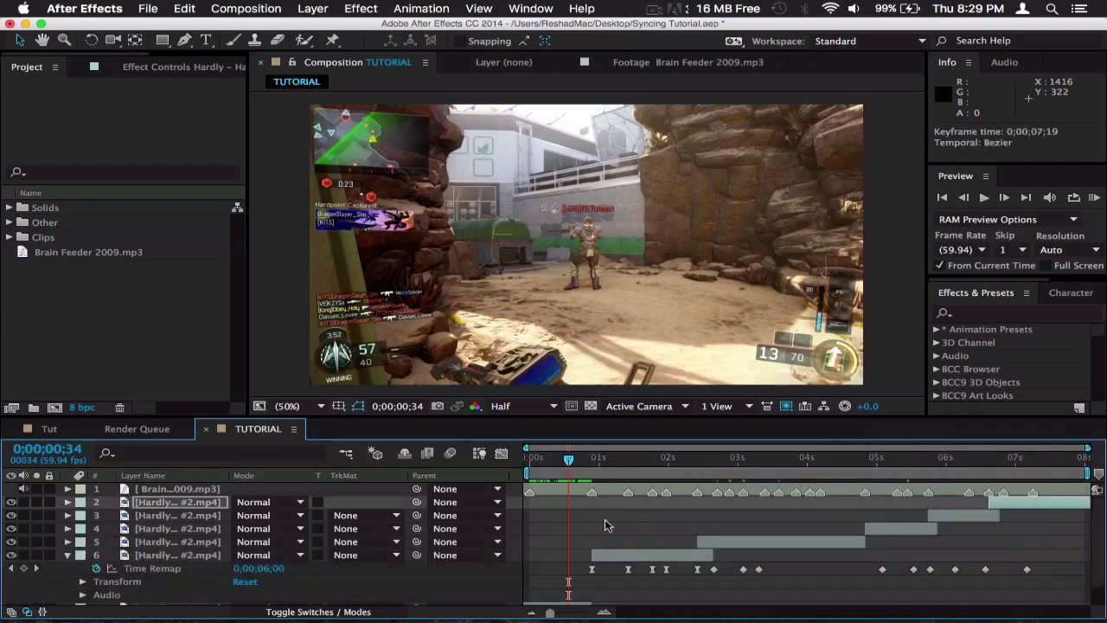
pyautogui.moveTo(588, 465)
pyautogui.mouseDown()
pyautogui.moveTo(686, 476)
pyautogui.moveTo(593, 474)
pyautogui.mouseUp()
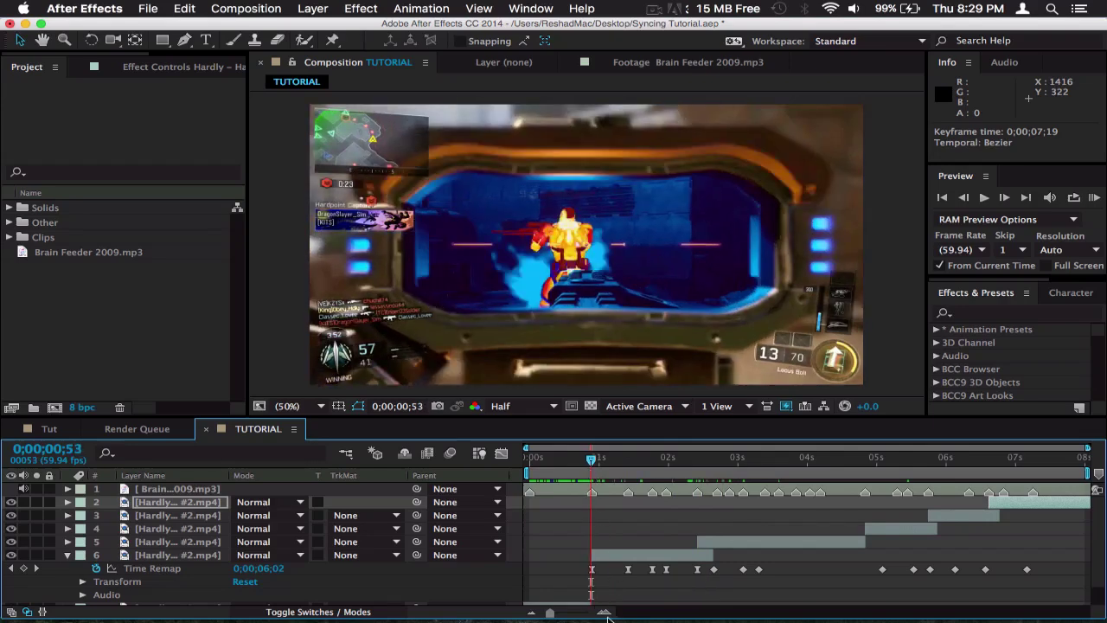
pyautogui.click(593, 570)
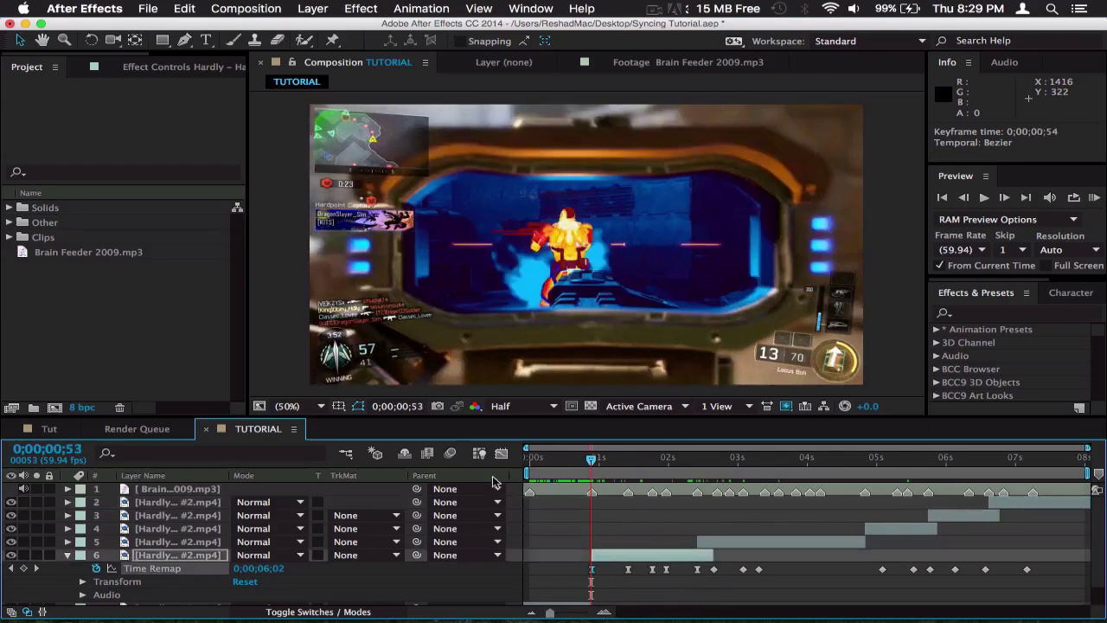
pyautogui.click(502, 454)
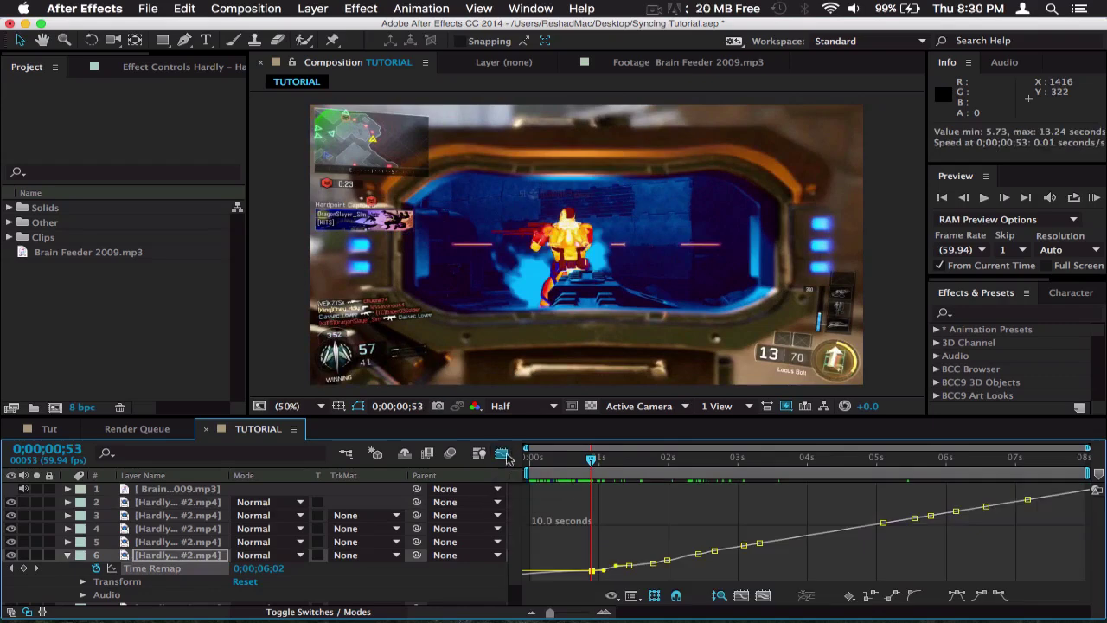
pyautogui.click(604, 612)
pyautogui.click(192, 556)
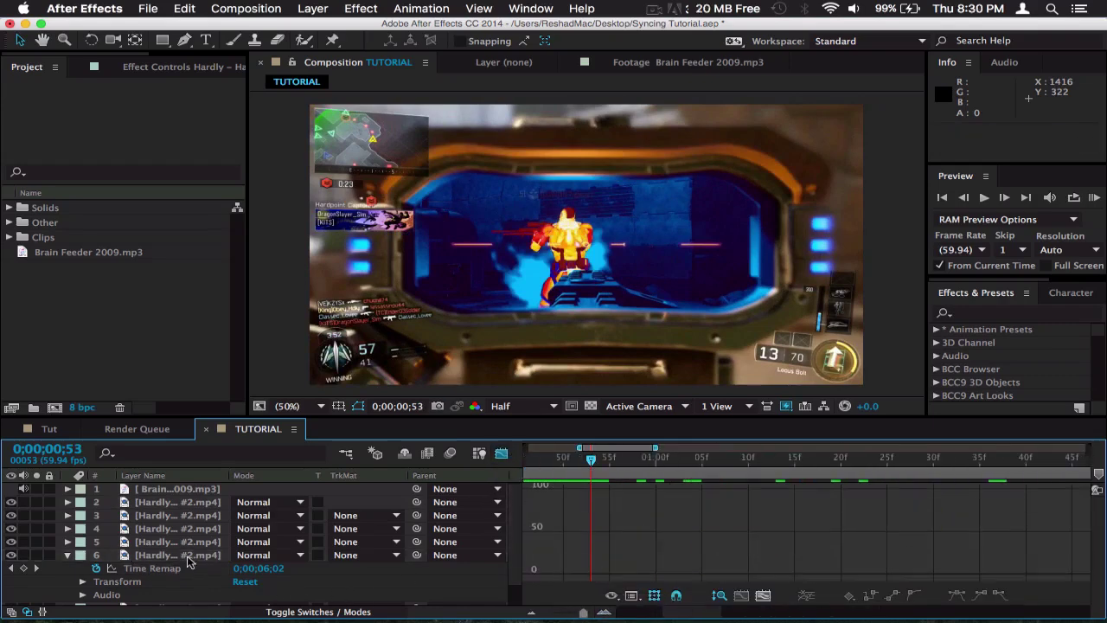
pyautogui.click(600, 573)
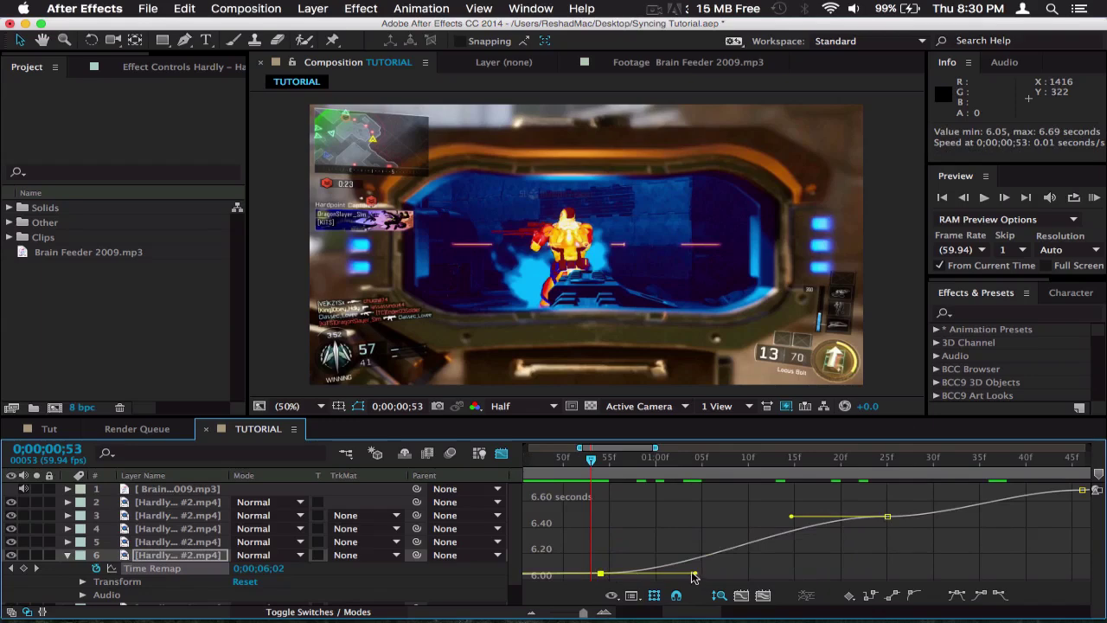
pyautogui.moveTo(694, 575); pyautogui.dragTo(605, 547)
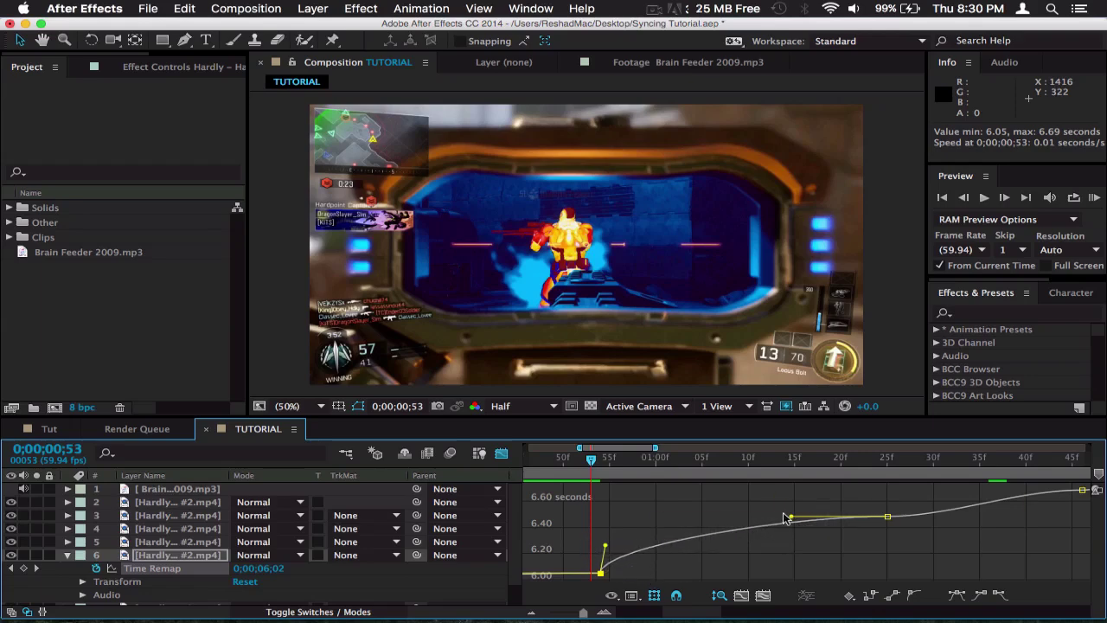
# Turn both curve handles of the second segment's second Time Remap keyframe nearly vertical, the incoming one downward and the outgoing one upward
pyautogui.click(886, 516)
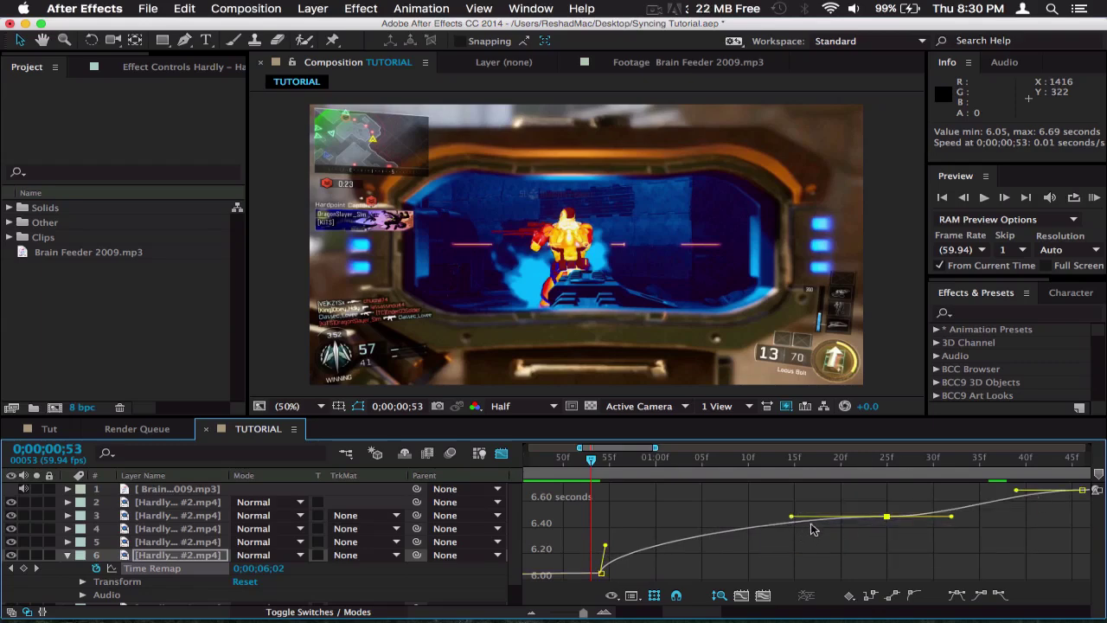
pyautogui.moveTo(791, 516); pyautogui.dragTo(912, 559)
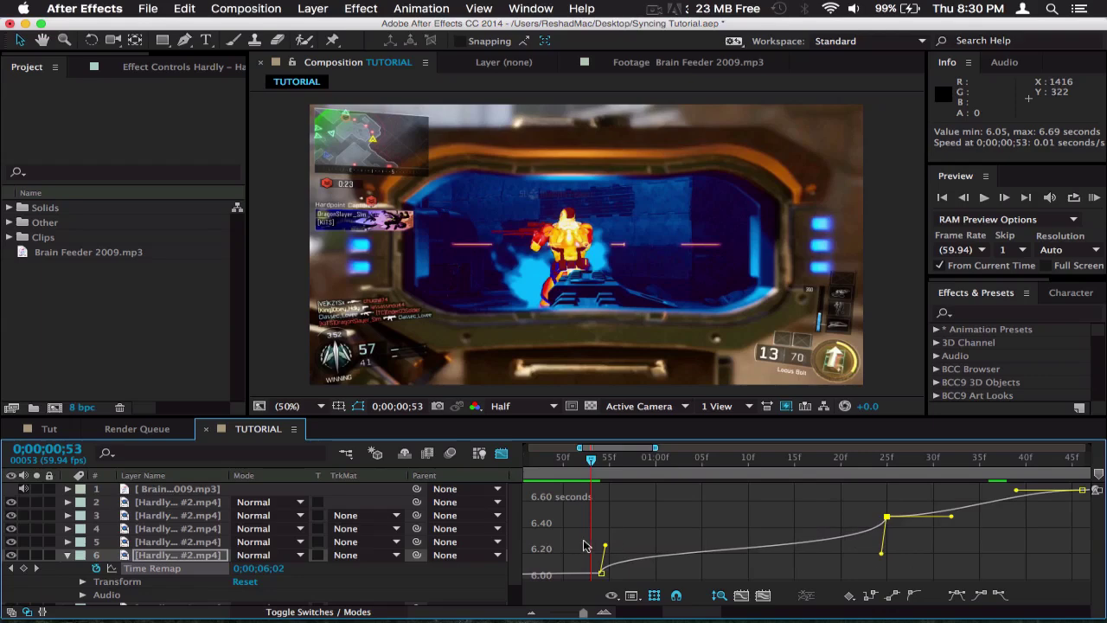
pyautogui.moveTo(952, 518); pyautogui.dragTo(876, 497)
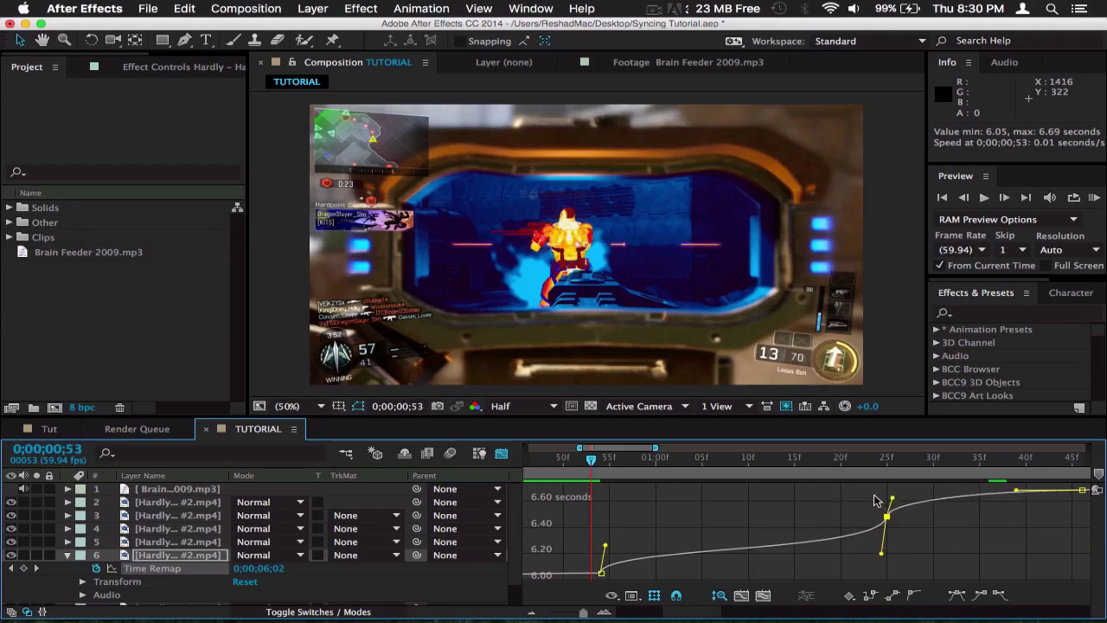
# Shape the curve handles of the second segment's remaining beat keyframes the same steep way, up to 0;00;02;25
pyautogui.hscroll(3, 876, 496)
pyautogui.moveTo(774, 536); pyautogui.dragTo(840, 529)
pyautogui.press('-')
pyautogui.press('-')
pyautogui.press('-')
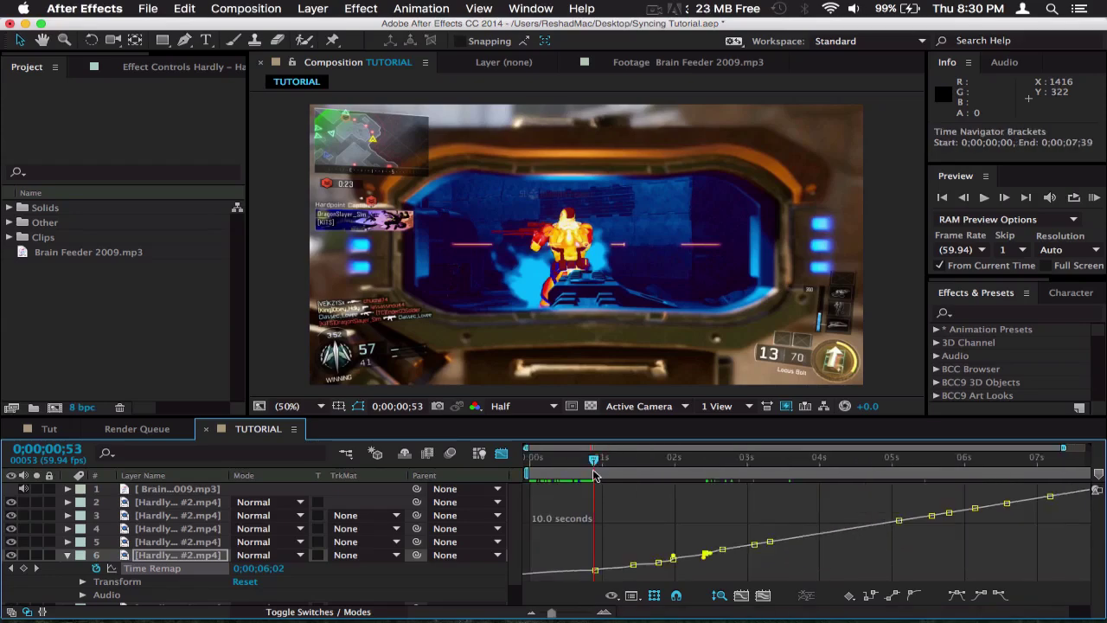
# RAM-preview the composition from 0;00;00;00 and check the footage at 0;00;02;47
pyautogui.moveTo(596, 469); pyautogui.dragTo(524, 470)
pyautogui.click(500, 456)
pyautogui.click(501, 456)
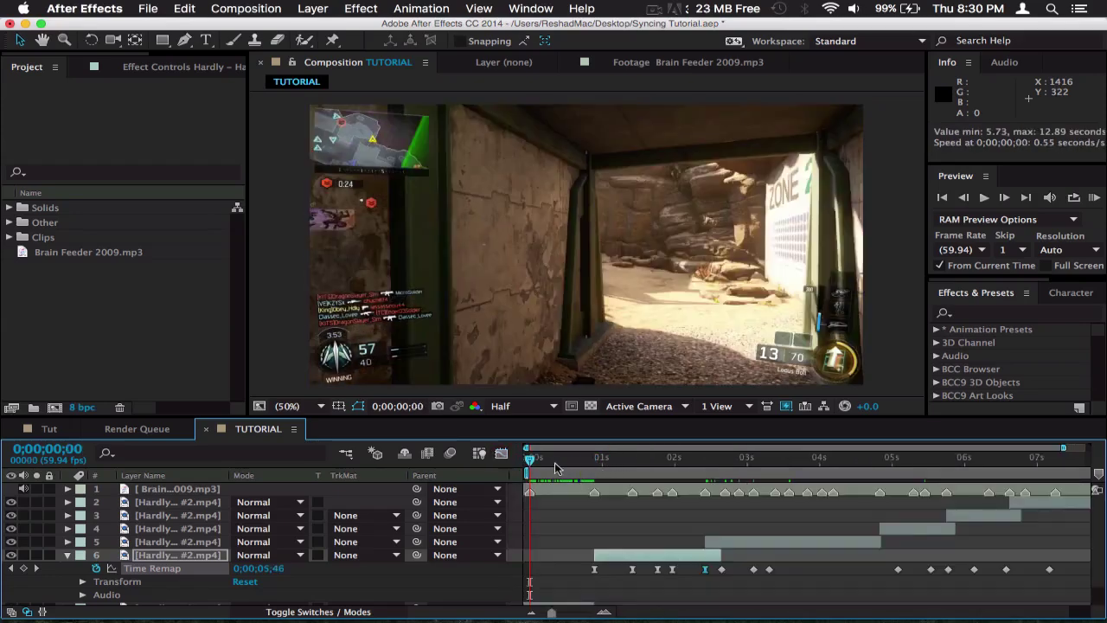
pyautogui.moveTo(554, 468); pyautogui.dragTo(481, 483)
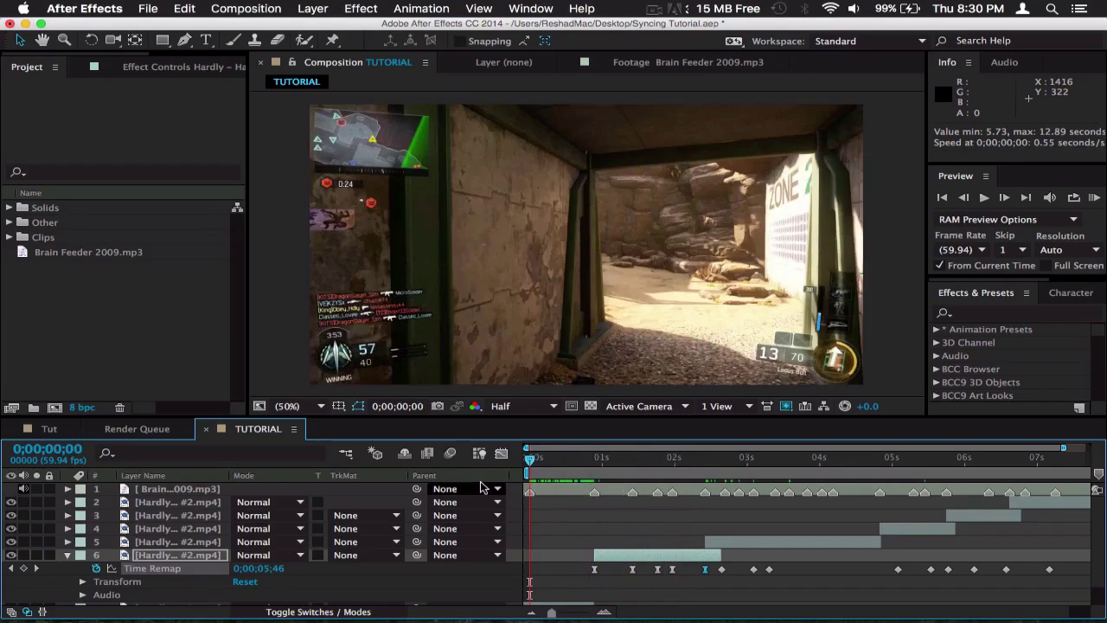
pyautogui.click(1094, 198)
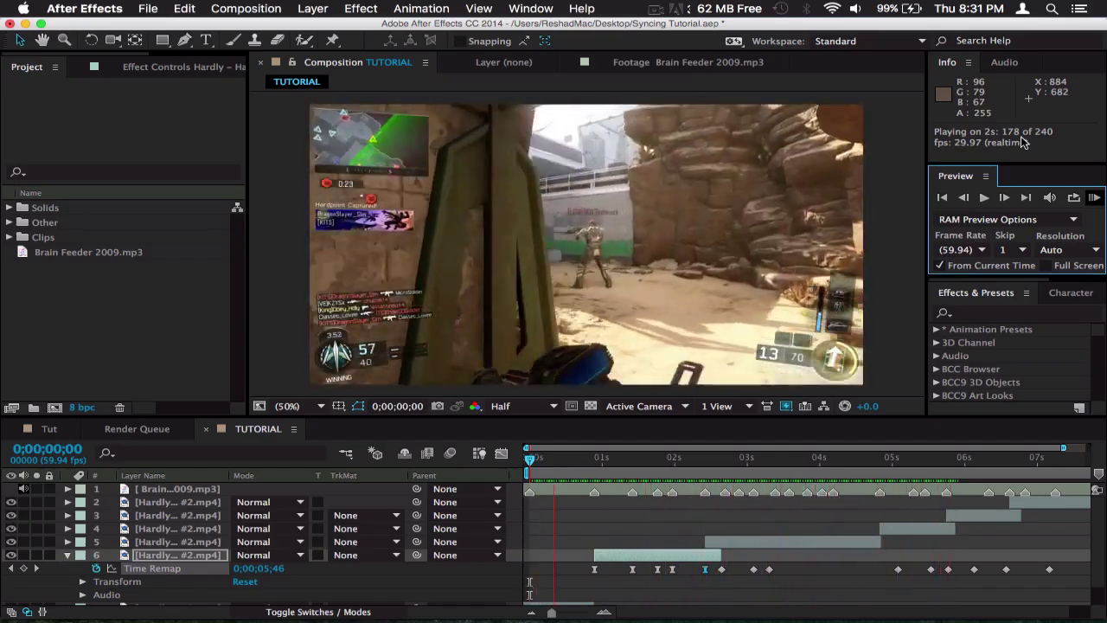
pyautogui.moveTo(841, 481); pyautogui.dragTo(731, 508)
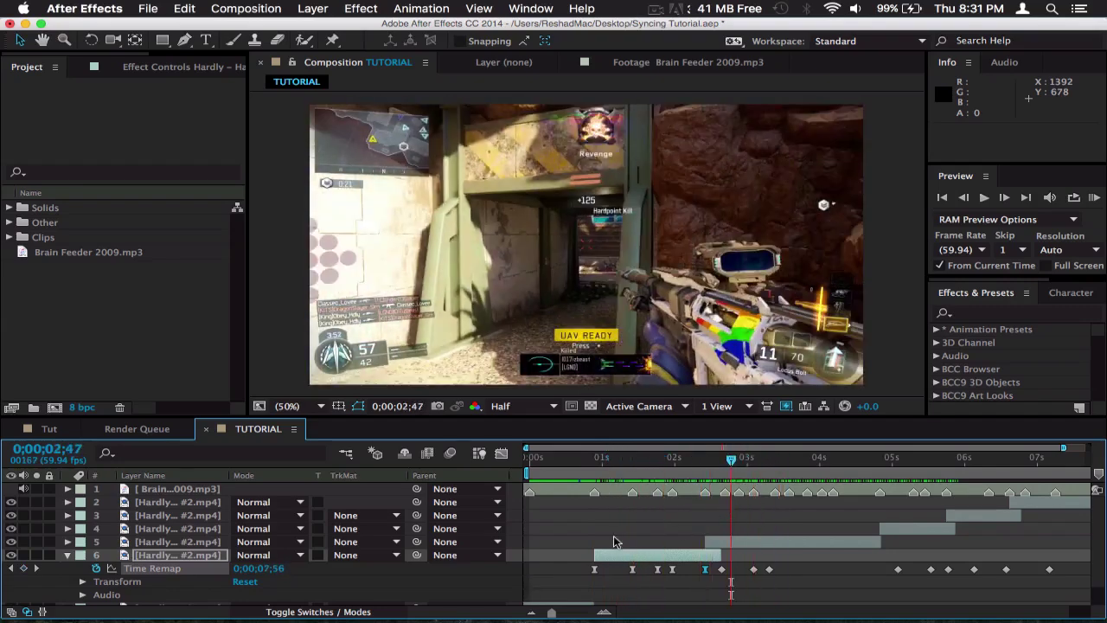
pyautogui.click(826, 541)
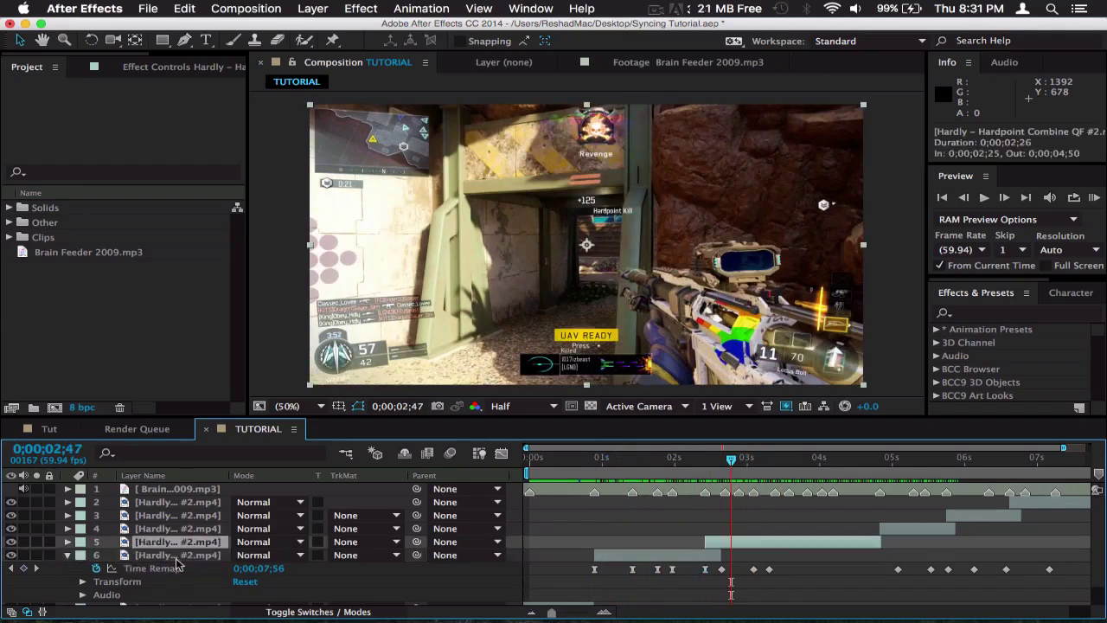
pyautogui.click(68, 554)
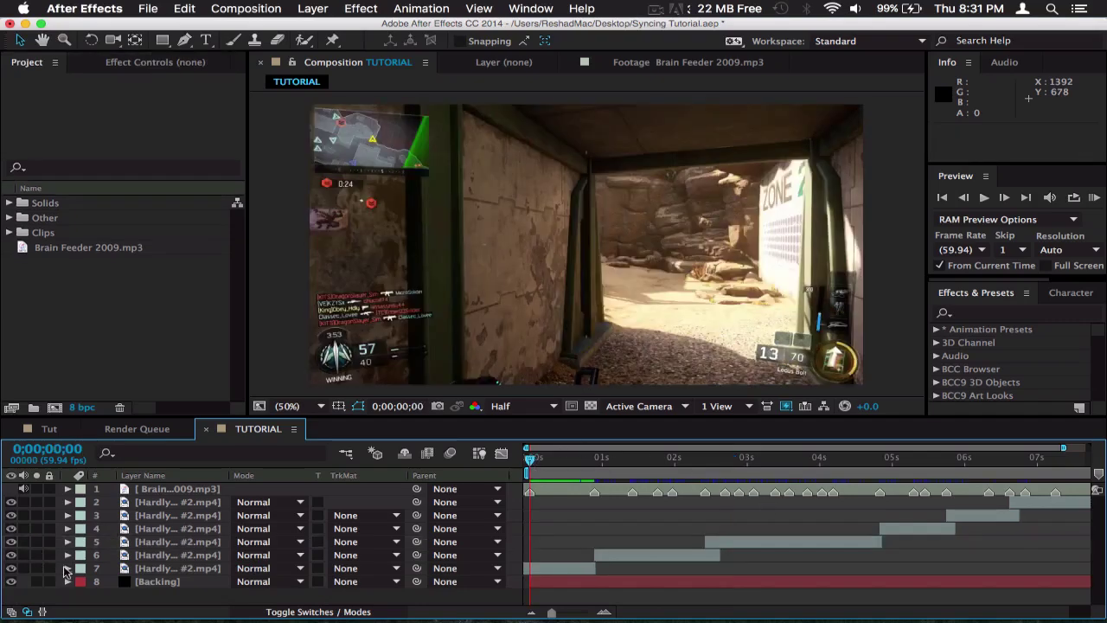
pyautogui.click(68, 568)
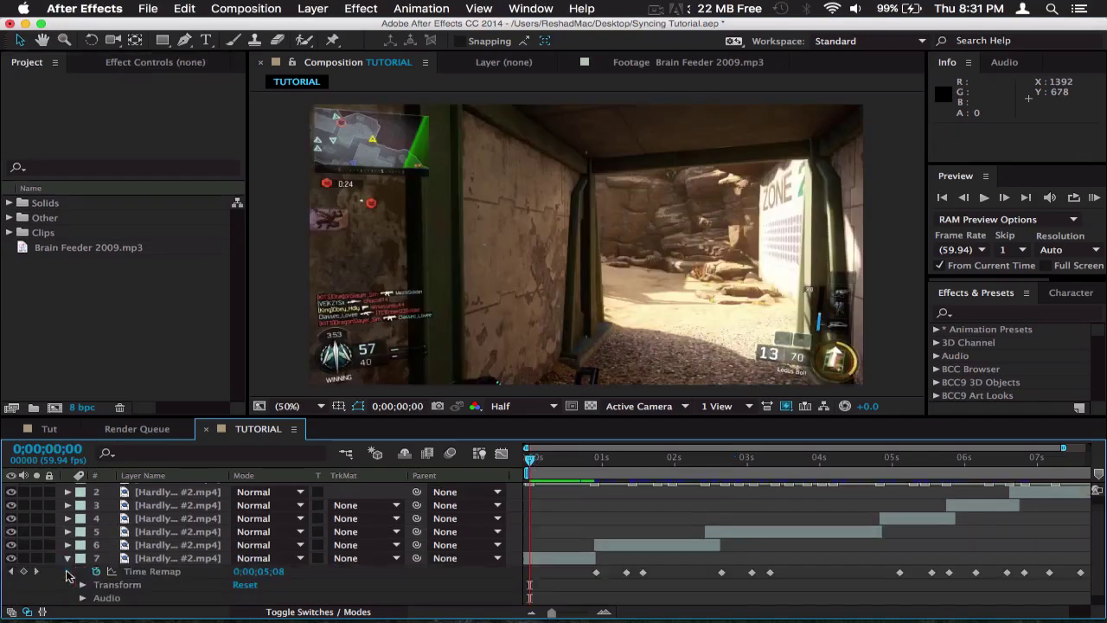
pyautogui.click(69, 558)
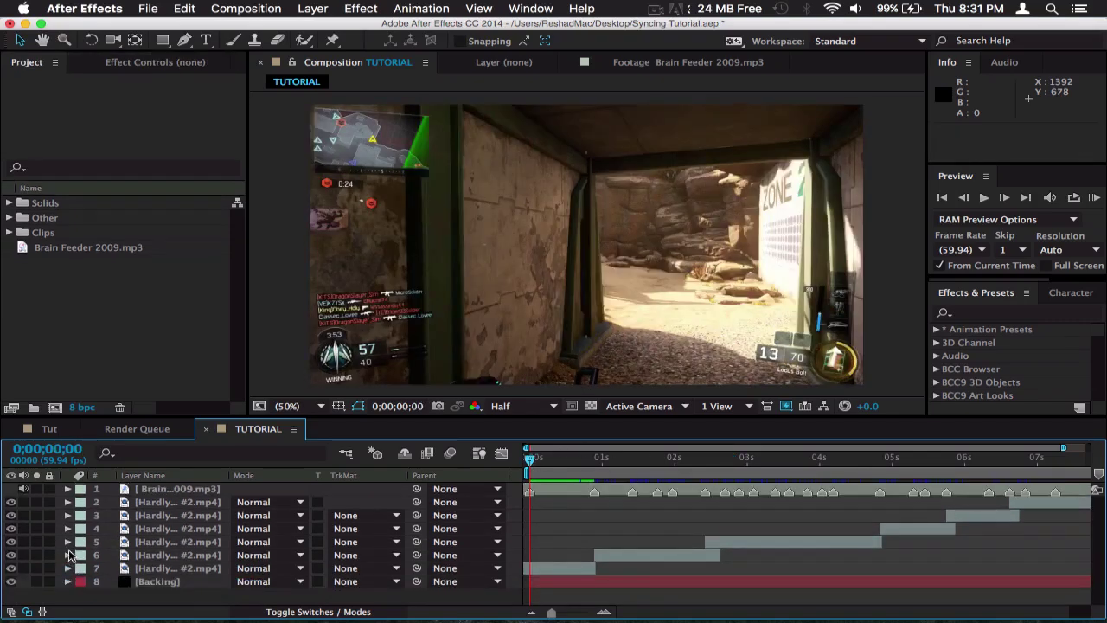
# Examine the second segment's Time Remap curve around its second keyframe and the footage near 0;00;01;30
pyautogui.click(68, 556)
pyautogui.click(595, 570)
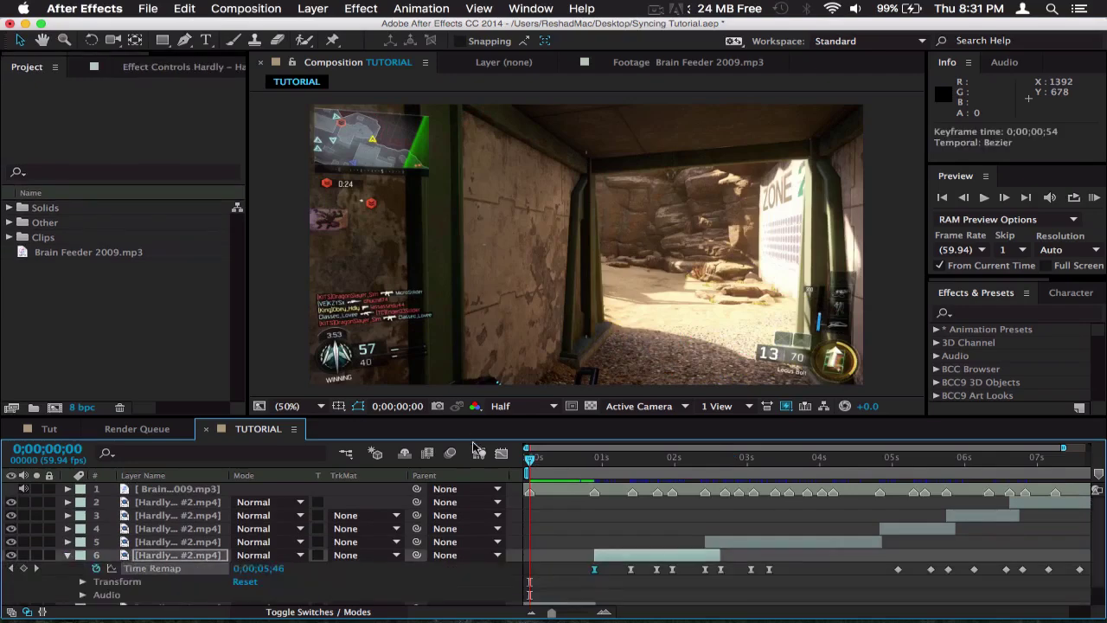
pyautogui.click(502, 453)
pyautogui.moveTo(595, 460); pyautogui.dragTo(825, 489)
pyautogui.click(604, 613)
pyautogui.click(605, 613)
pyautogui.click(605, 613)
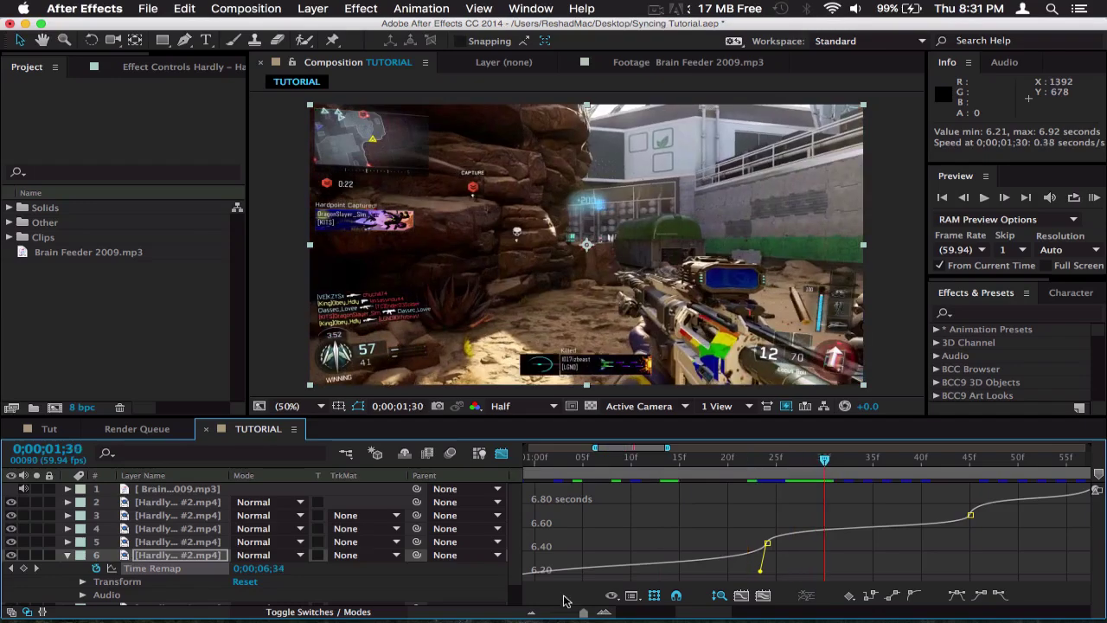
pyautogui.moveTo(725, 468)
pyautogui.mouseDown()
pyautogui.moveTo(828, 491)
pyautogui.moveTo(715, 481)
pyautogui.mouseUp()
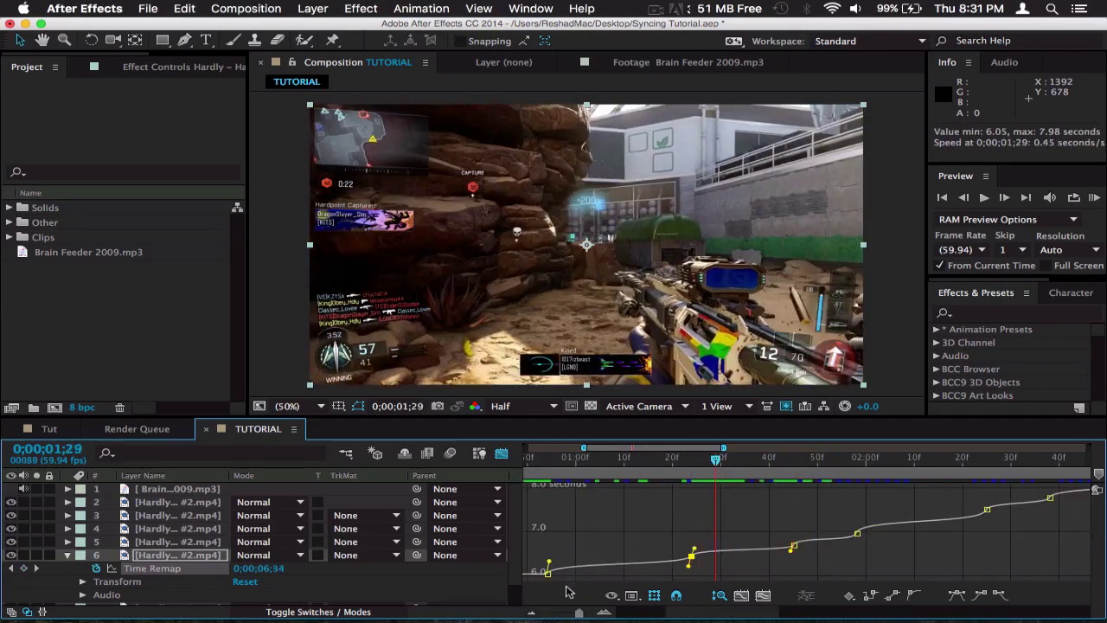
pyautogui.click(530, 611)
pyautogui.click(530, 612)
pyautogui.click(530, 612)
pyautogui.click(532, 459)
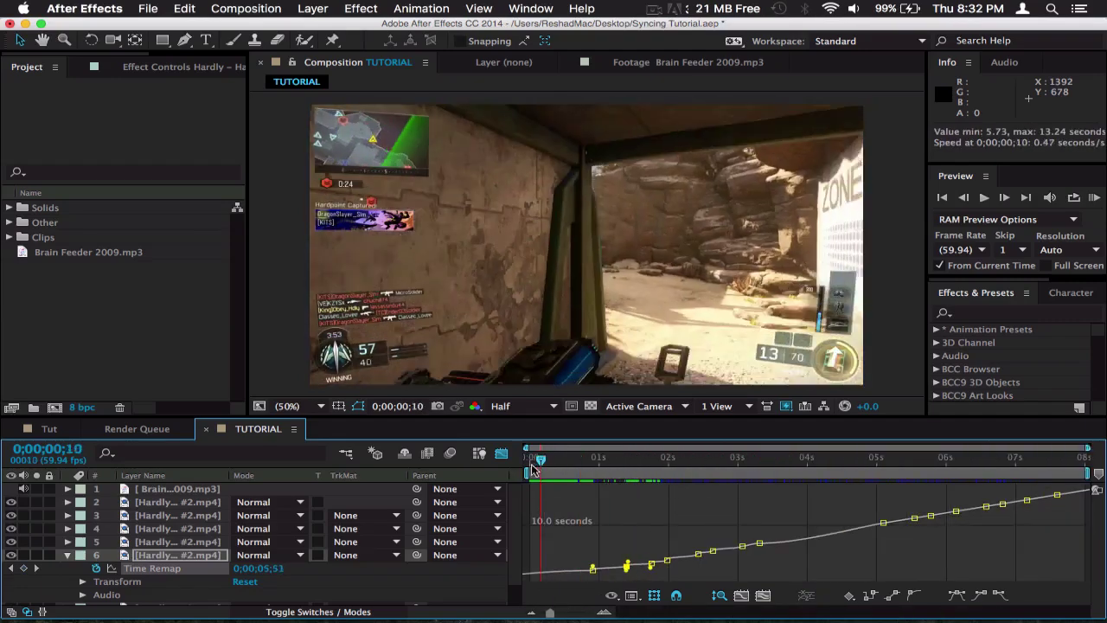
pyautogui.click(502, 454)
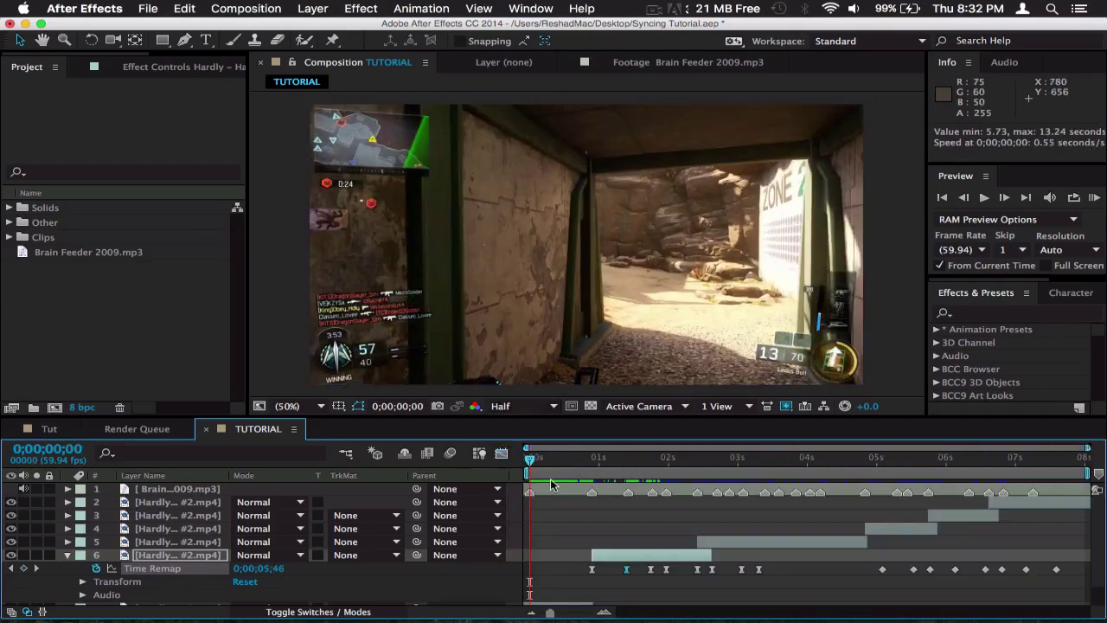
# Fine-tune the steep outgoing curve handle of the second segment's first Time Remap keyframe at 0;00;00;54
pyautogui.click(592, 571)
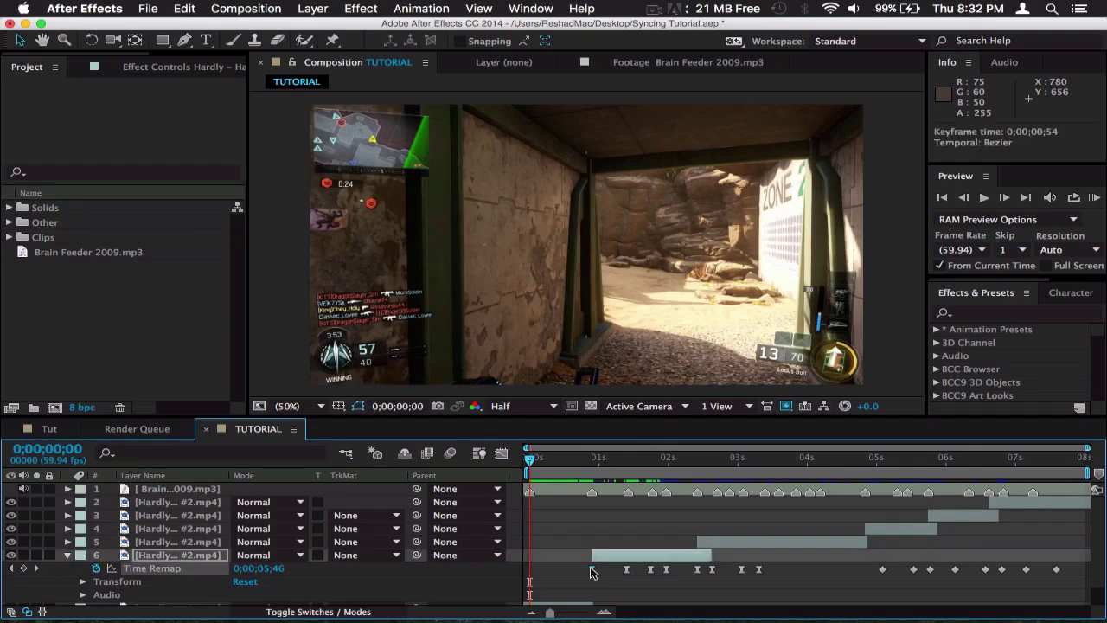
pyautogui.click(502, 453)
pyautogui.click(605, 614)
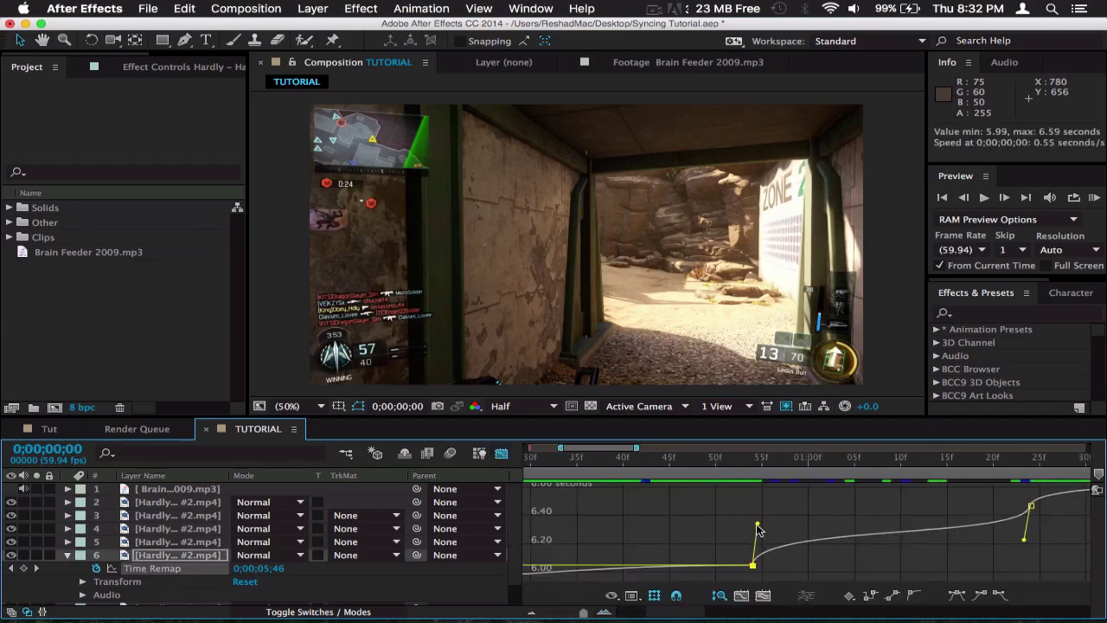
pyautogui.moveTo(757, 525); pyautogui.dragTo(756, 523)
pyautogui.click(533, 611)
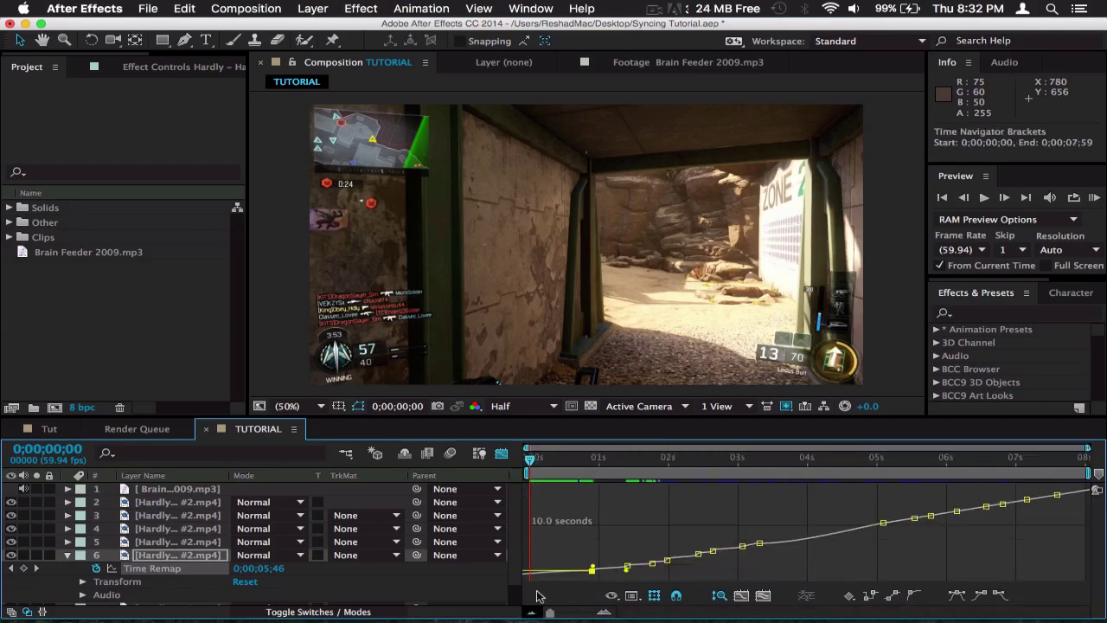
pyautogui.click(502, 454)
# RAM-preview the synced composition from its start and check the frame at the 0;00;00;53 segment cut
pyautogui.click(1095, 198)
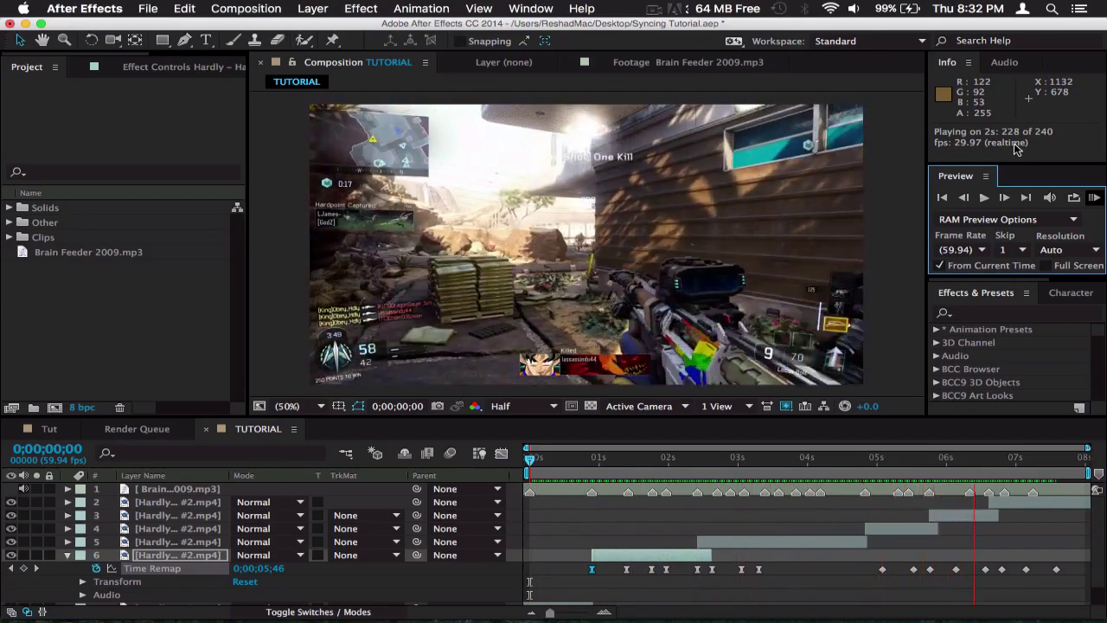
pyautogui.press('space')
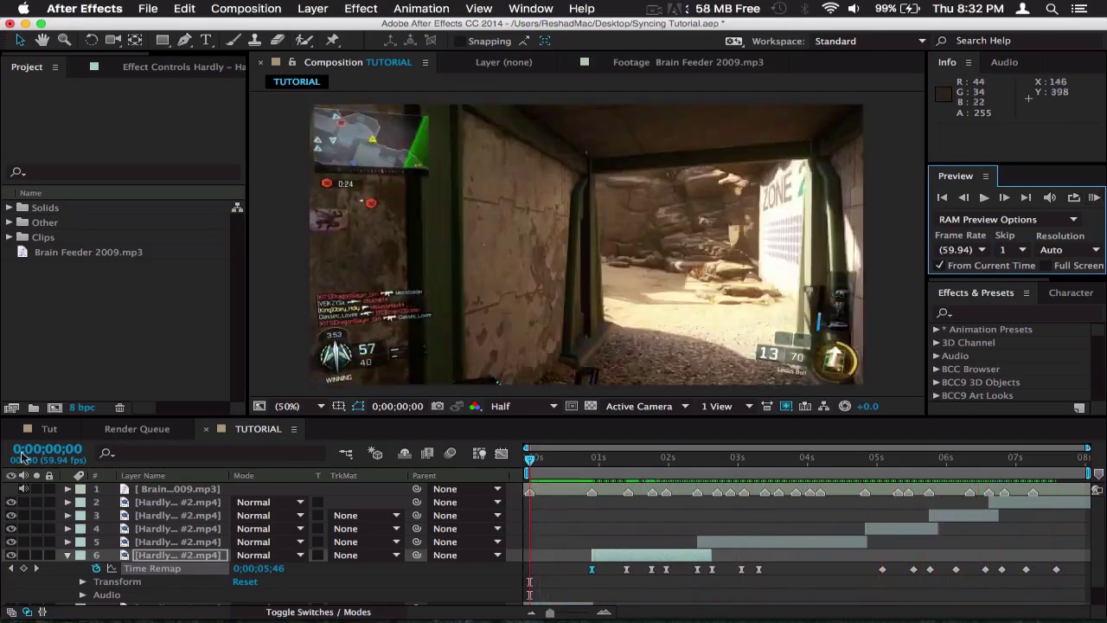
pyautogui.click(67, 555)
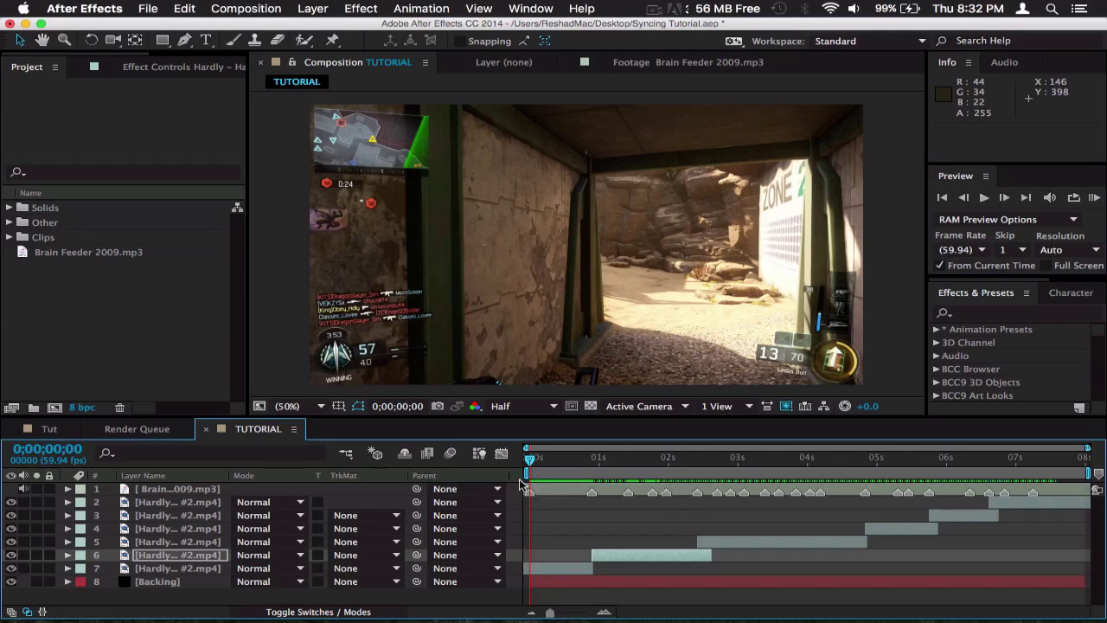
pyautogui.moveTo(522, 485); pyautogui.dragTo(591, 487)
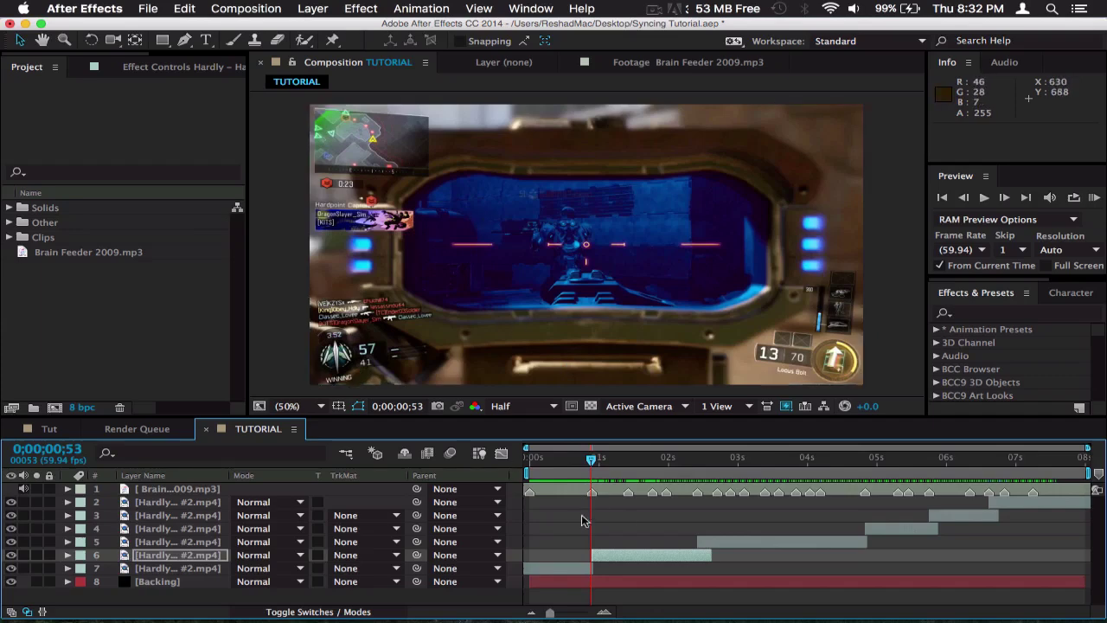